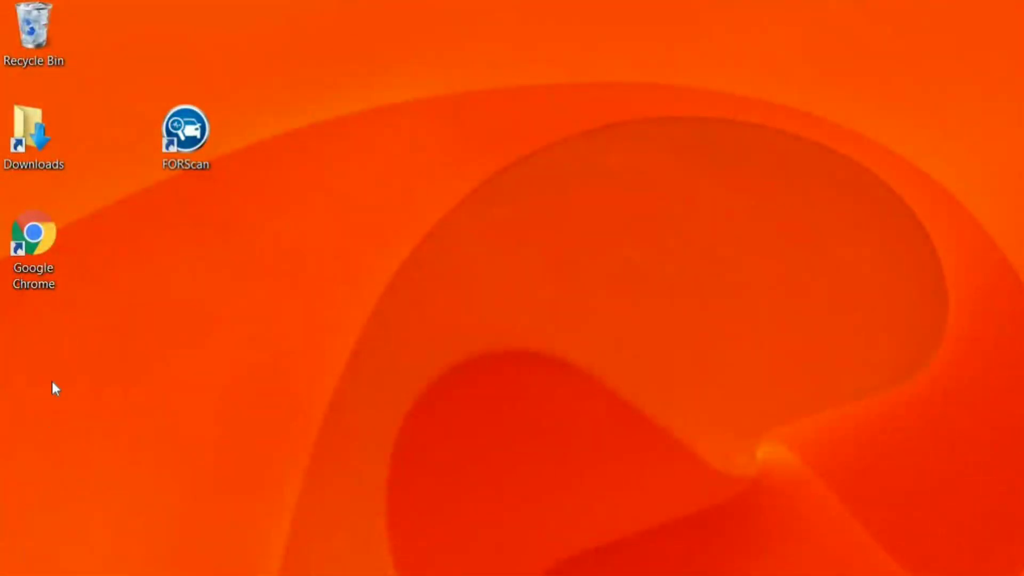
- Launch FORScan from its desktop shortcut
double_click(182, 146)
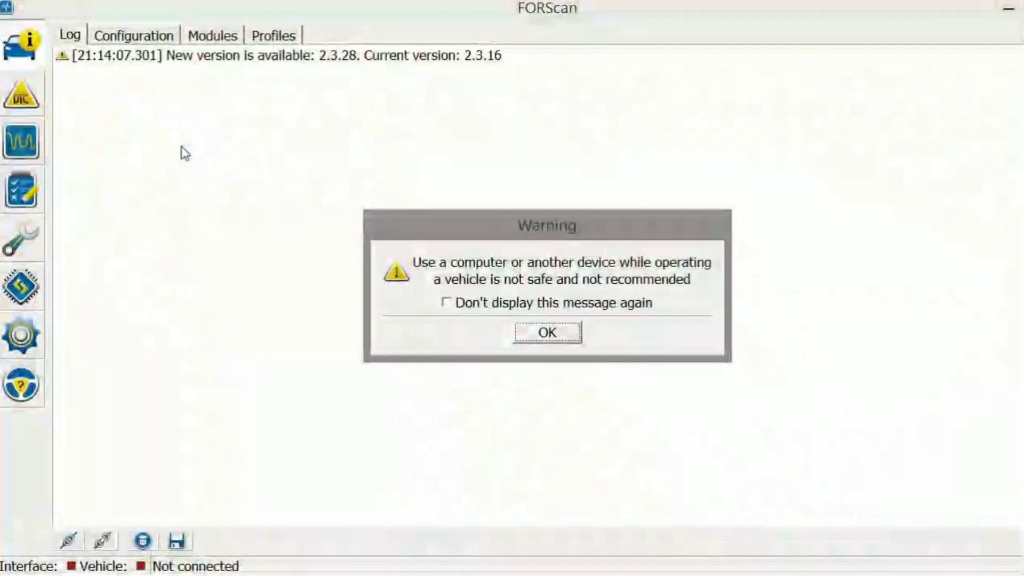
- Dismiss FORScan's driving-safety warning with OK
click(521, 332)
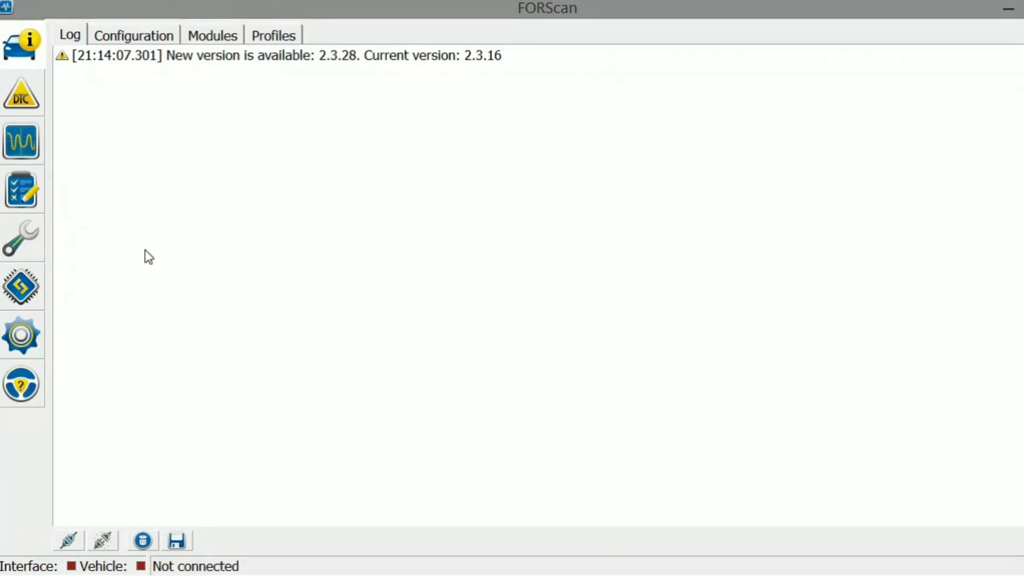
- Connect to the F-150, load its saved profile and confirm the adapter's CAN switch
click(70, 542)
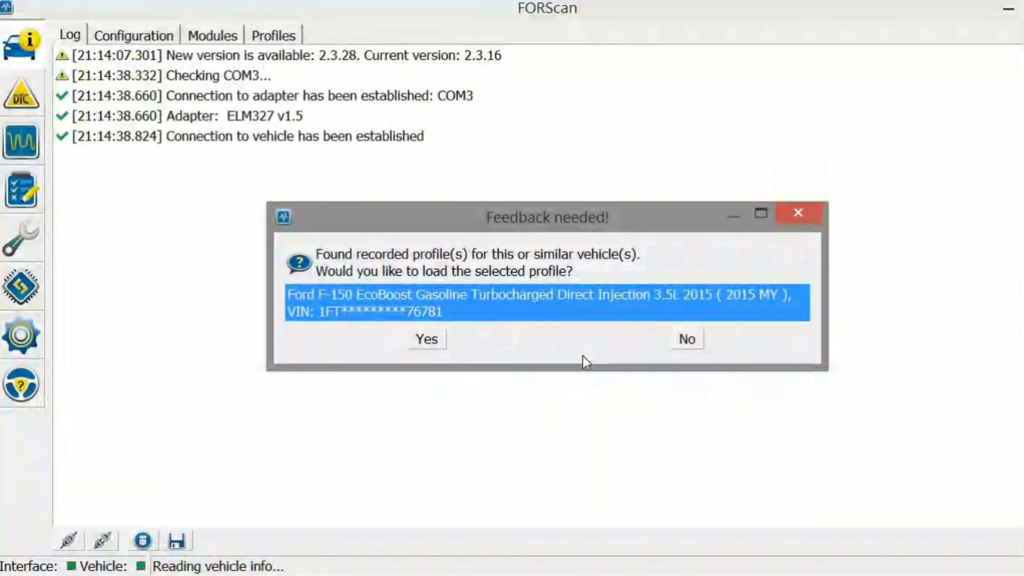
click(417, 337)
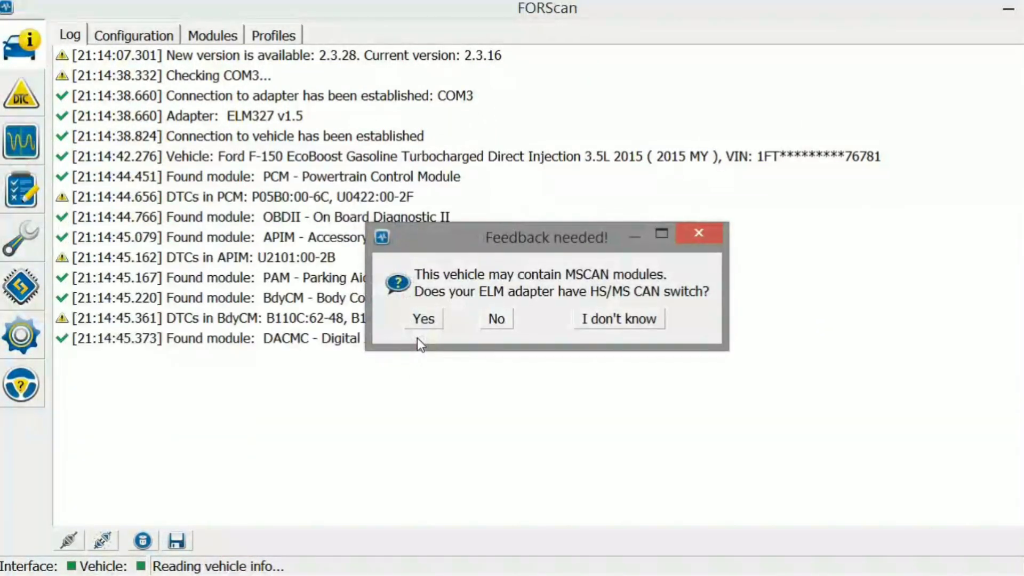
click(424, 318)
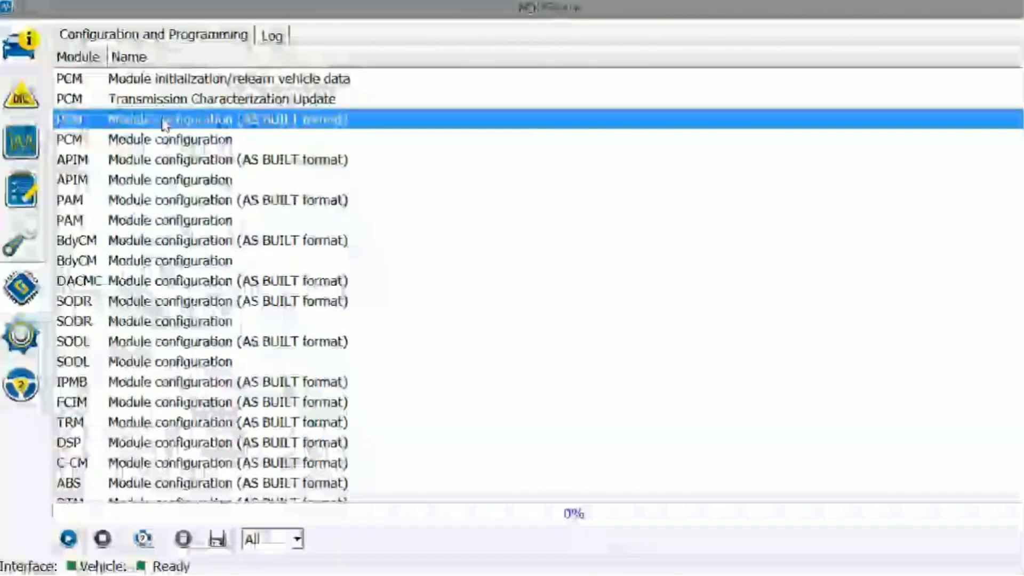
- Run the BdyCM module configuration procedure with the CAN switch set to HS
click(173, 159)
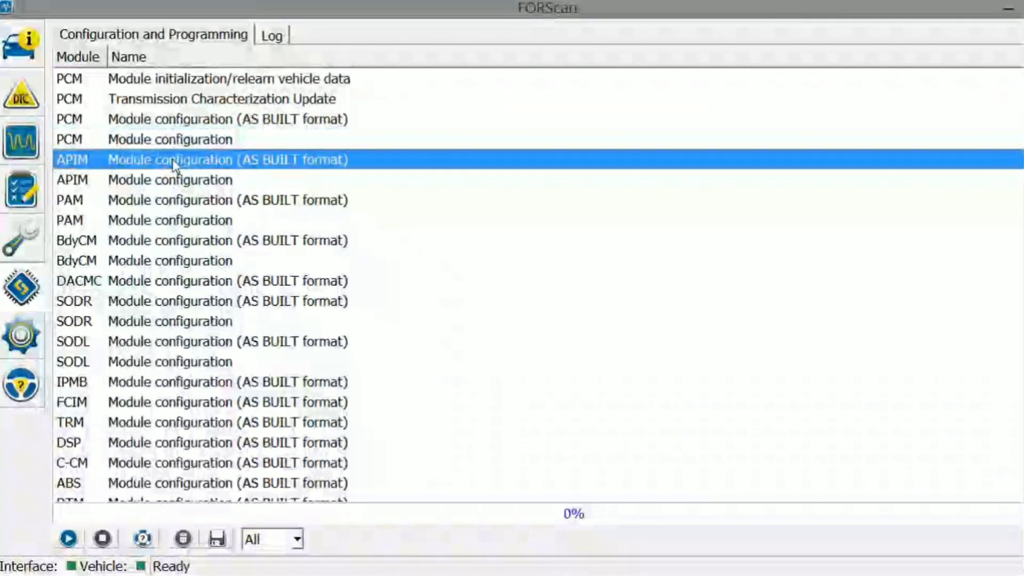
click(190, 202)
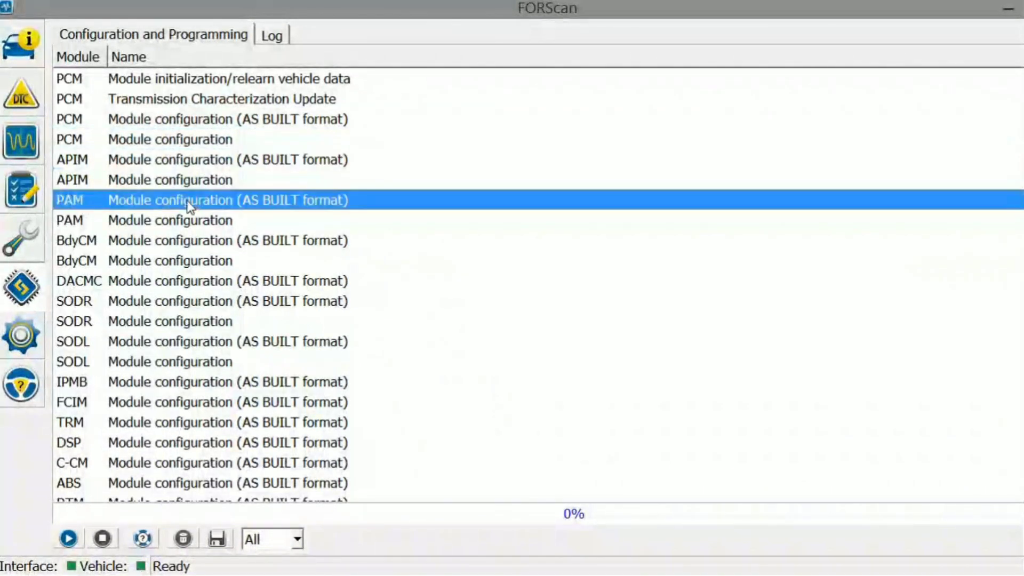
click(196, 244)
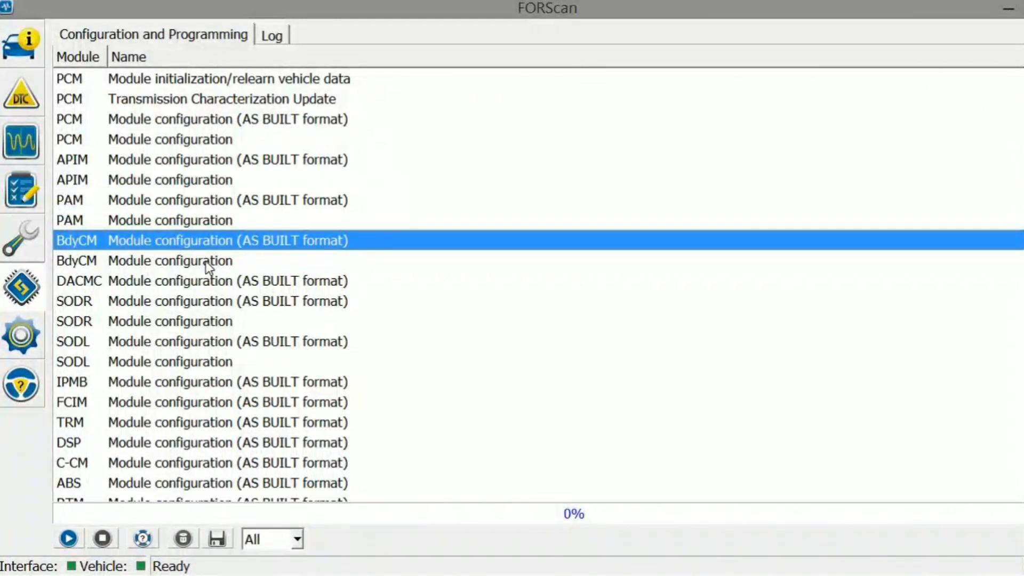
click(205, 265)
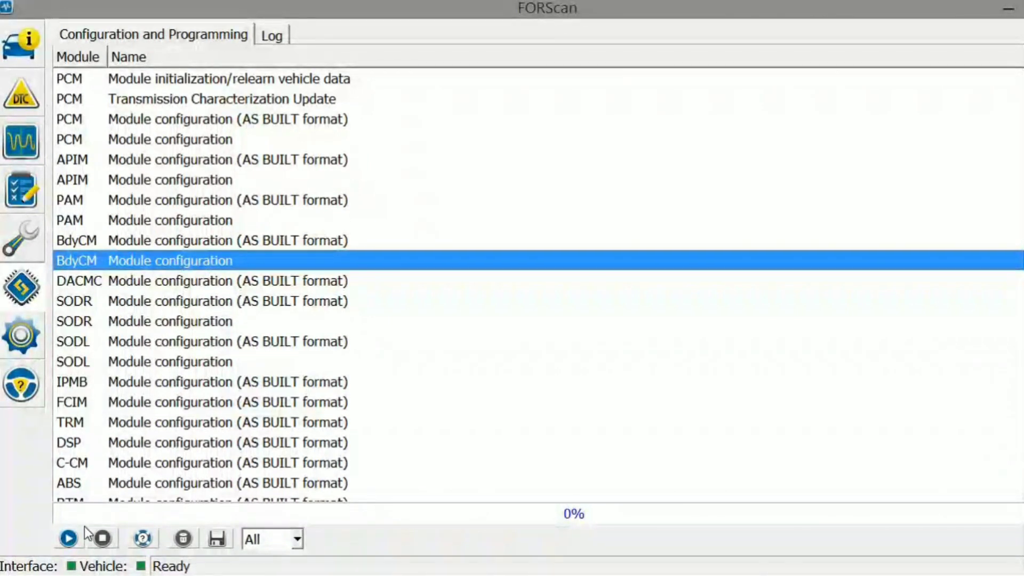
click(69, 537)
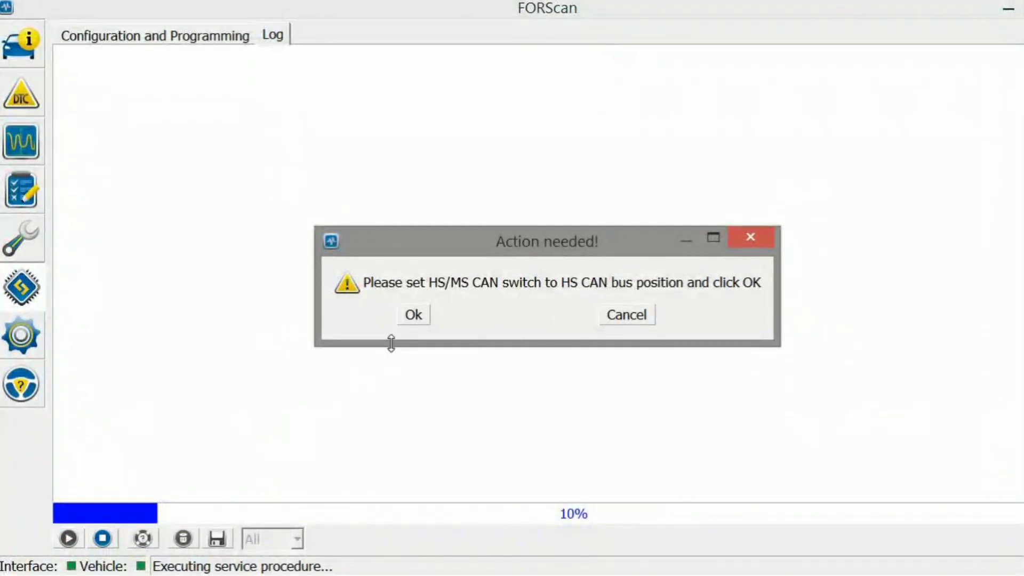
click(419, 318)
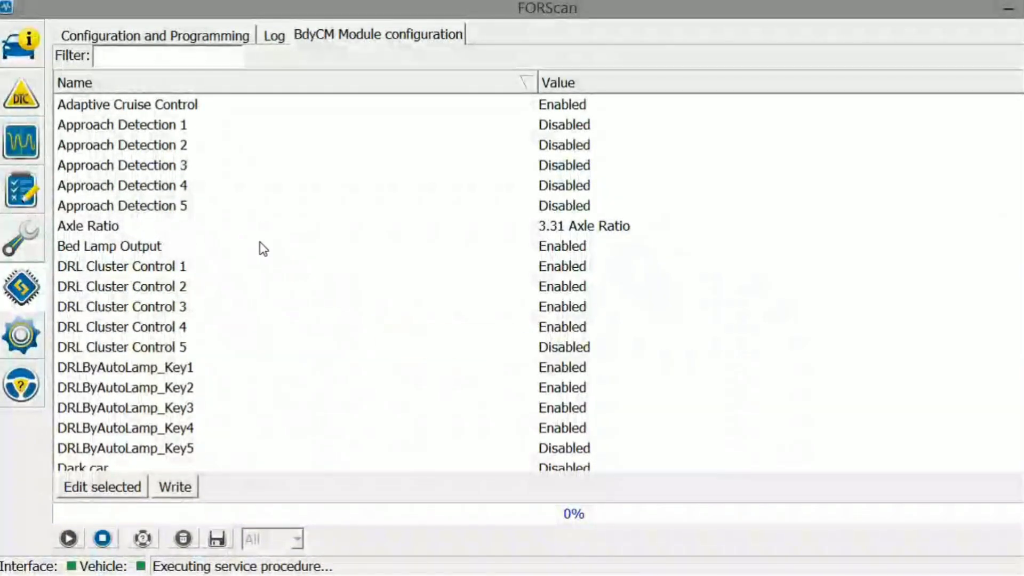
- Browse BdyCM settings from Bed Lamp Output down to Double Honk, still Disabled
click(262, 248)
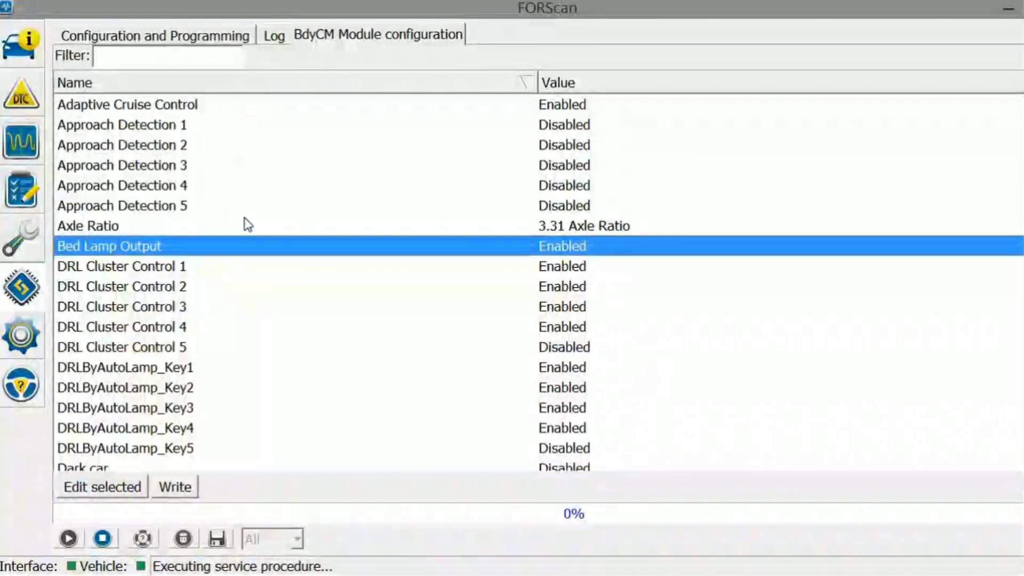
click(235, 267)
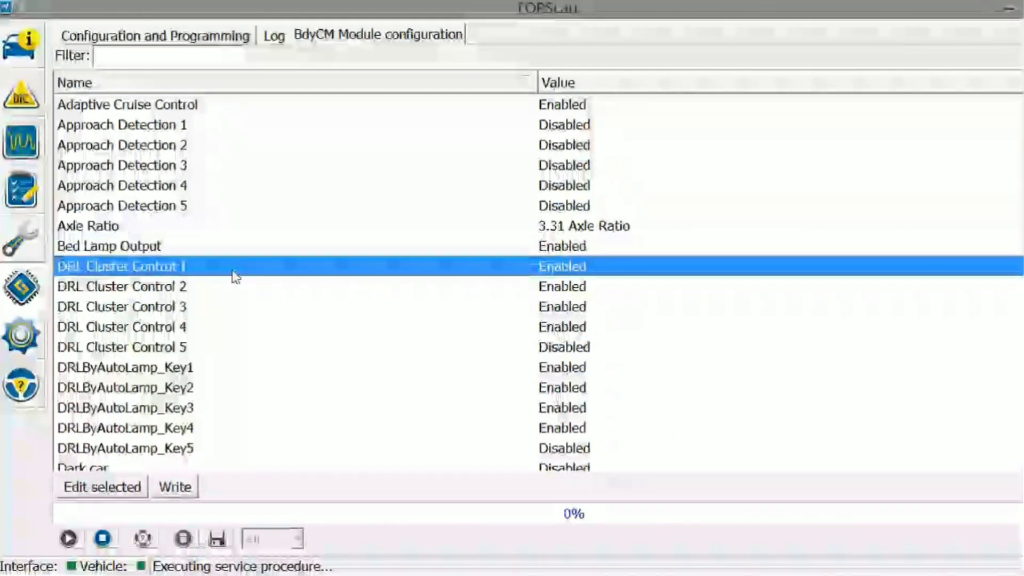
click(224, 369)
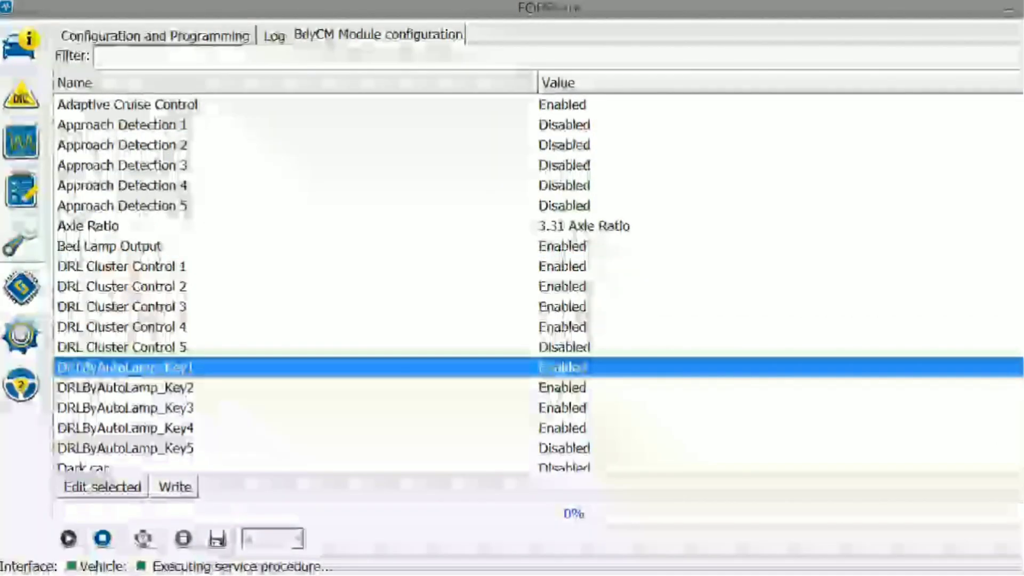
scroll(536, 281, down, 1)
scroll(536, 280, down, 1)
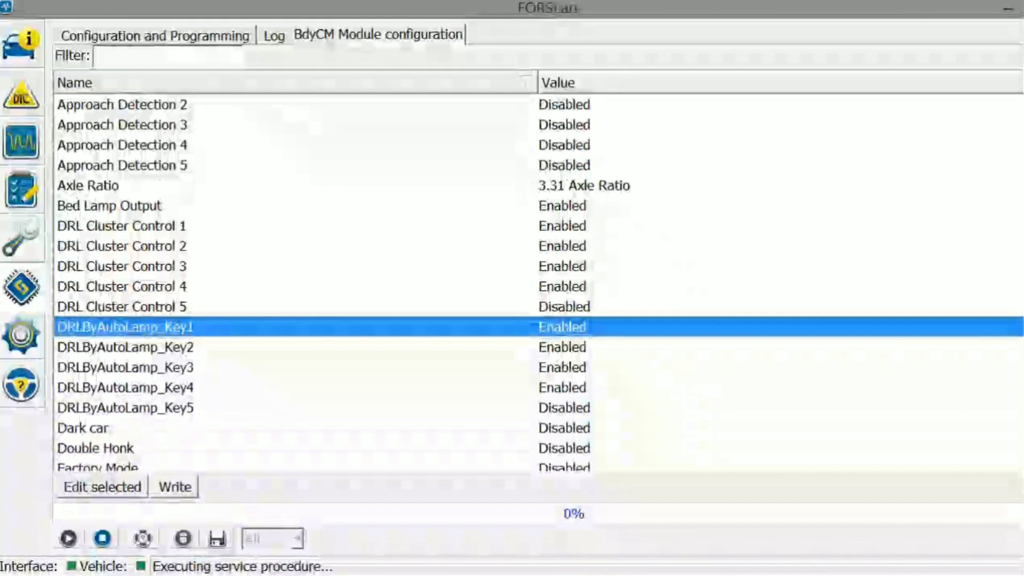
scroll(536, 281, down, 2)
scroll(536, 280, down, 2)
scroll(536, 280, down, 1)
scroll(536, 280, down, 2)
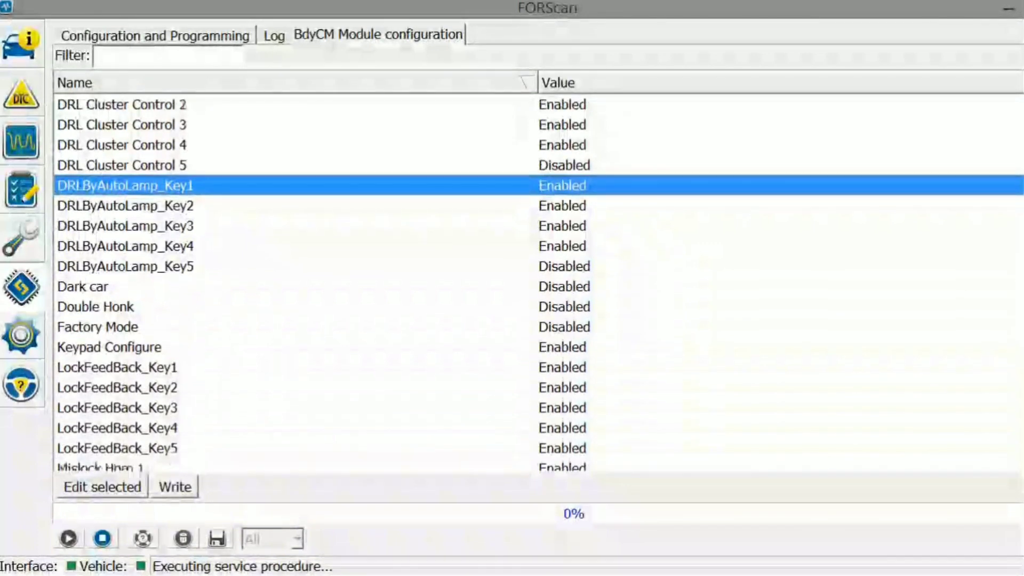
scroll(535, 280, down, 1)
scroll(536, 280, down, 1)
scroll(536, 280, down, 2)
scroll(536, 280, down, 1)
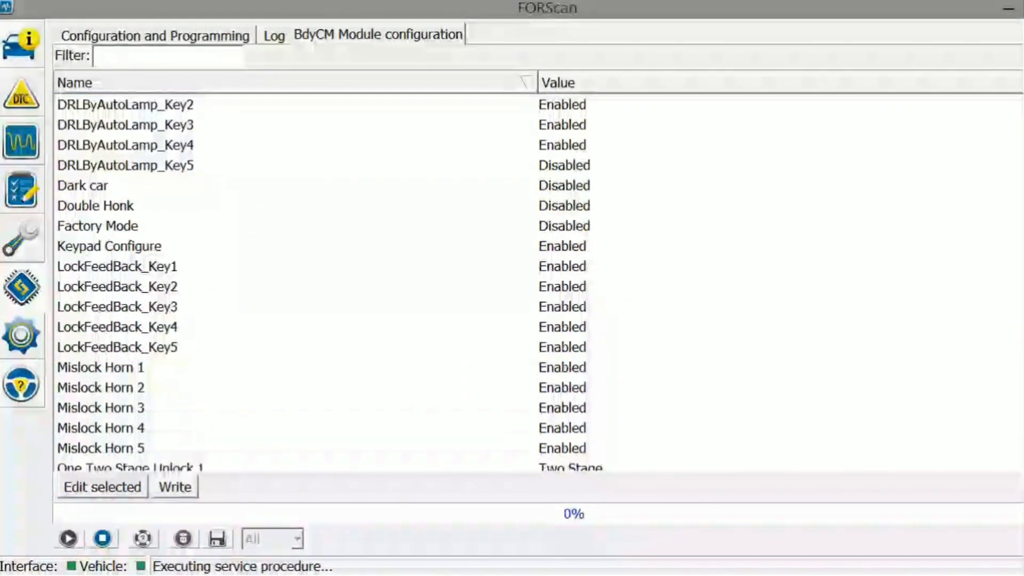
scroll(537, 280, down, 1)
scroll(535, 280, down, 2)
scroll(247, 227, down, 1)
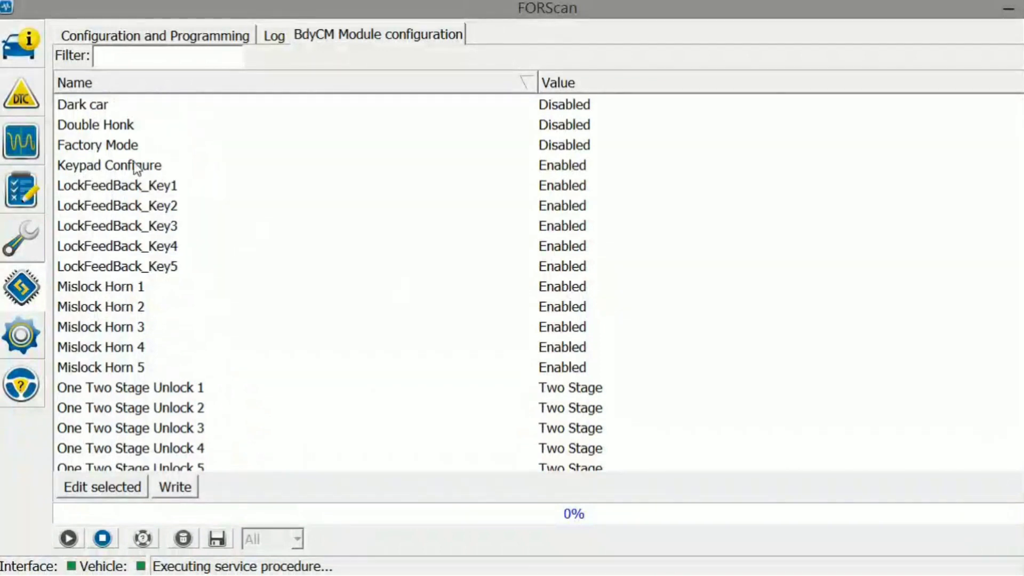
click(150, 126)
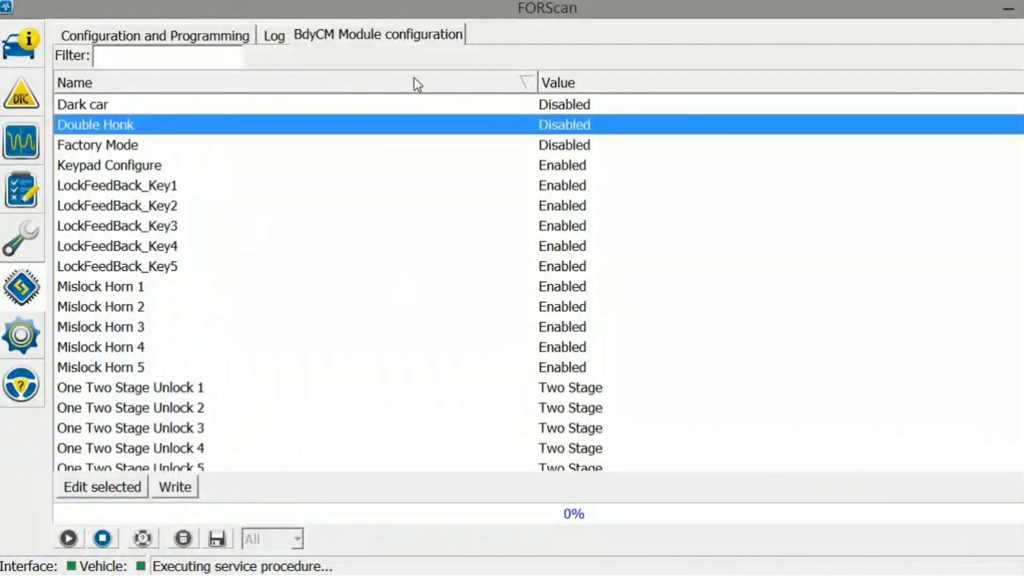
click(96, 488)
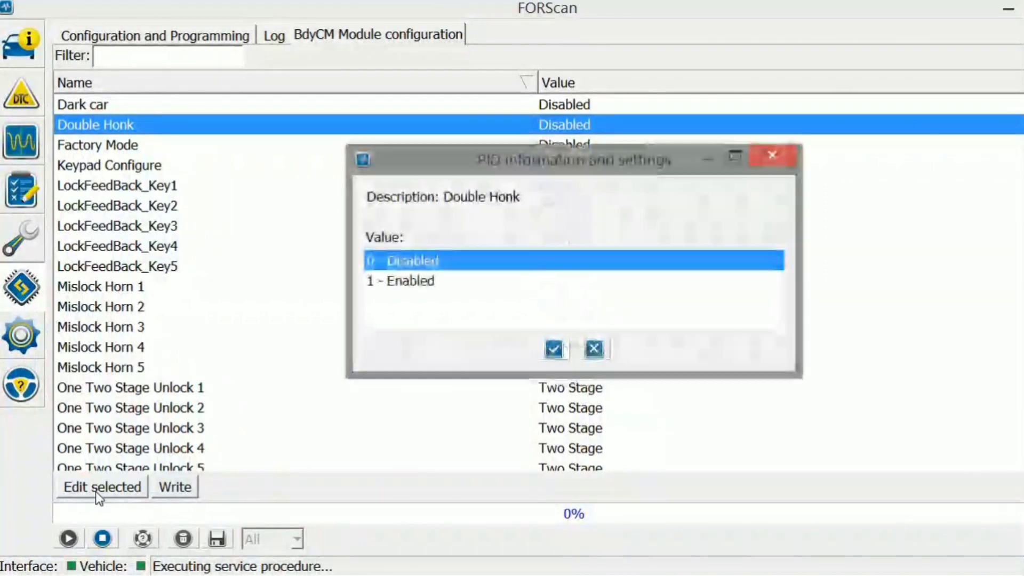
click(392, 279)
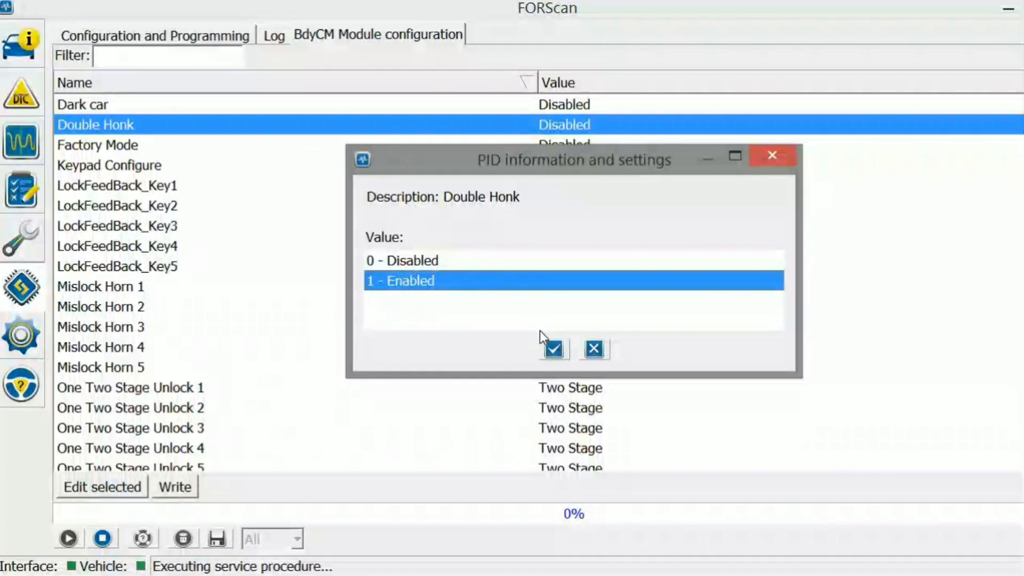
click(593, 350)
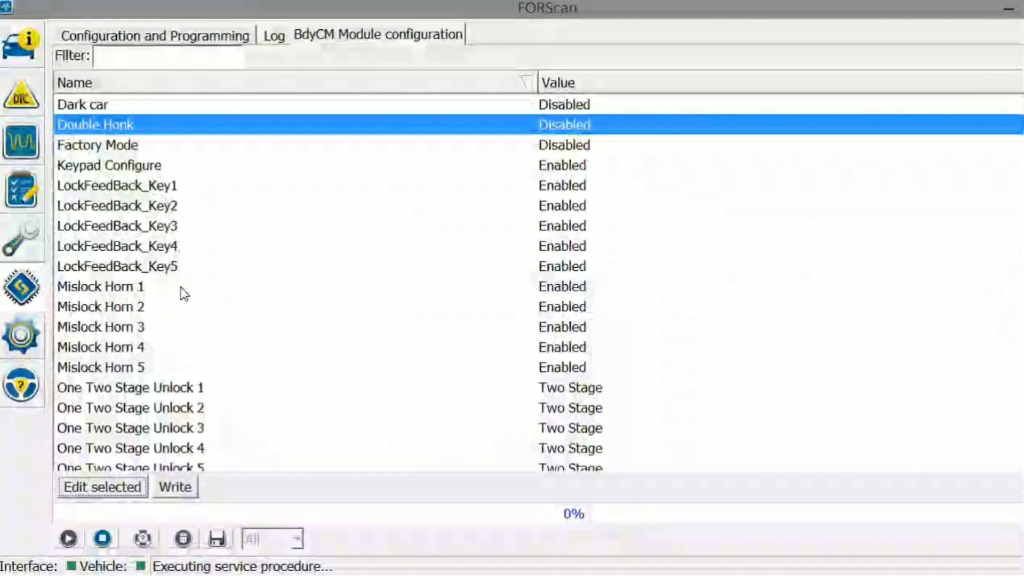
click(180, 288)
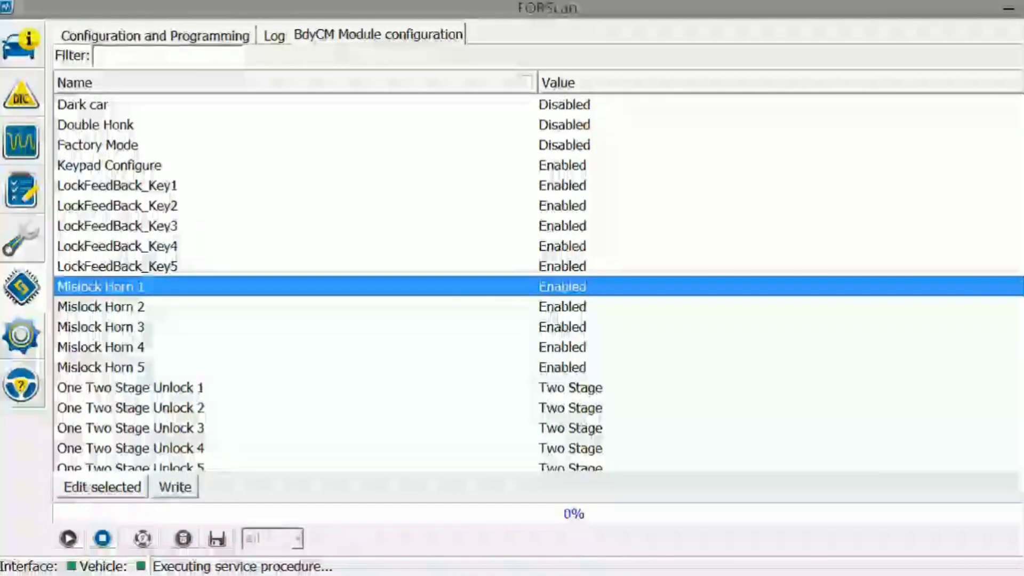
scroll(511, 284, down, 2)
scroll(512, 285, down, 1)
scroll(512, 284, down, 1)
scroll(512, 285, down, 1)
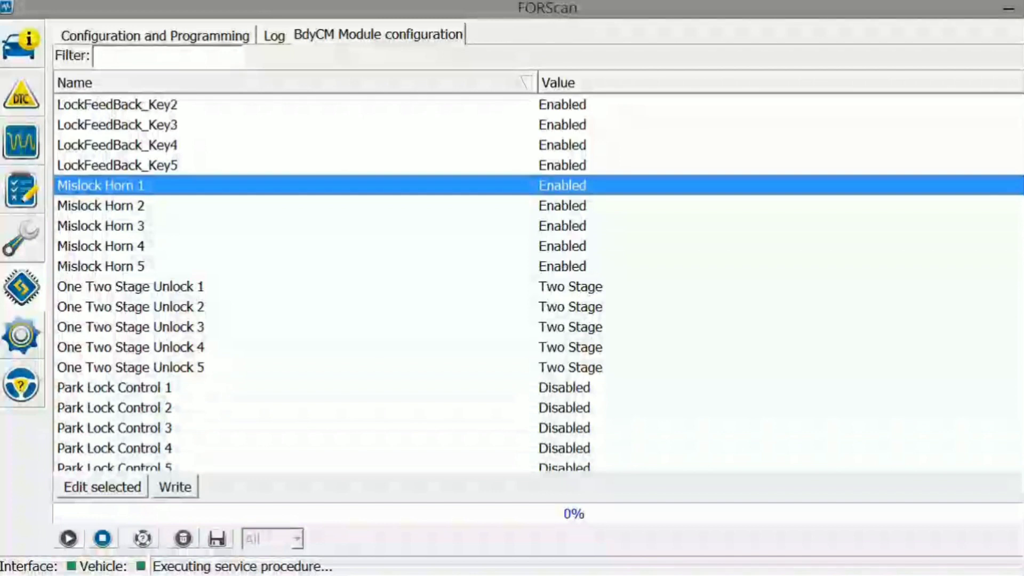
scroll(512, 284, down, 1)
scroll(512, 284, down, 1)
scroll(511, 284, down, 2)
scroll(512, 285, down, 1)
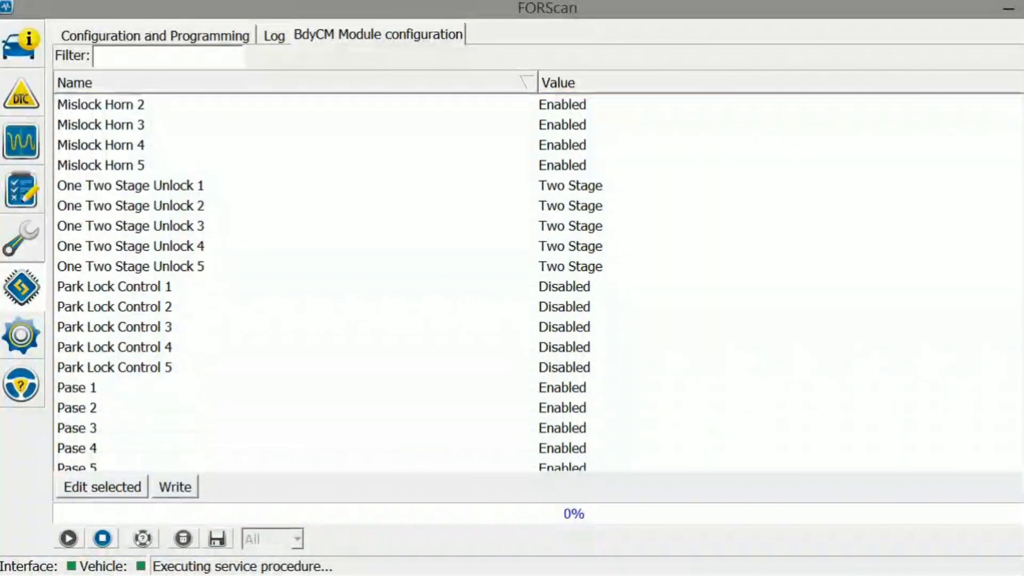
scroll(512, 284, down, 1)
scroll(512, 284, down, 2)
scroll(512, 284, down, 1)
scroll(512, 284, down, 1)
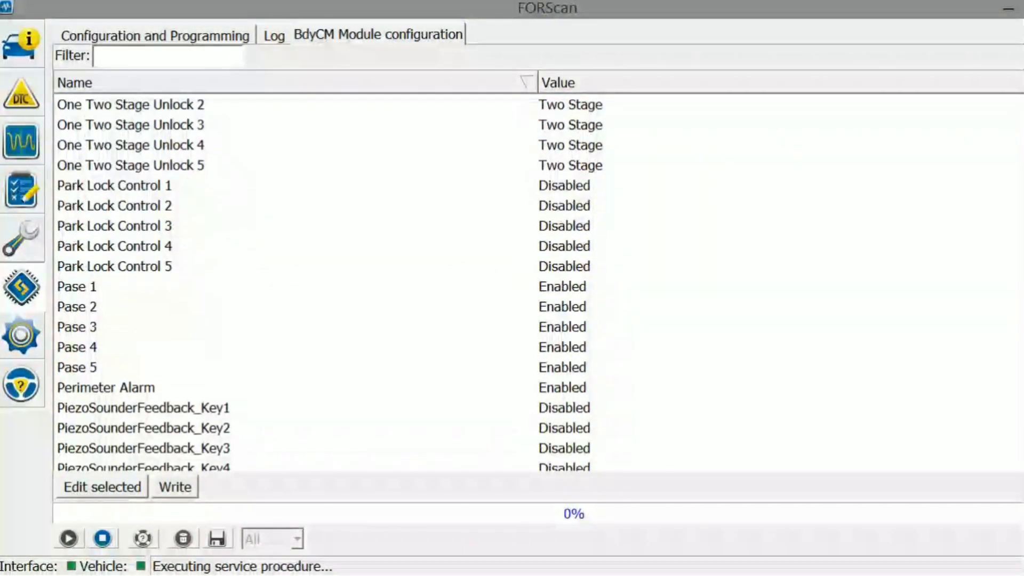
scroll(512, 285, down, 1)
scroll(512, 284, down, 1)
scroll(512, 285, down, 2)
scroll(513, 284, down, 1)
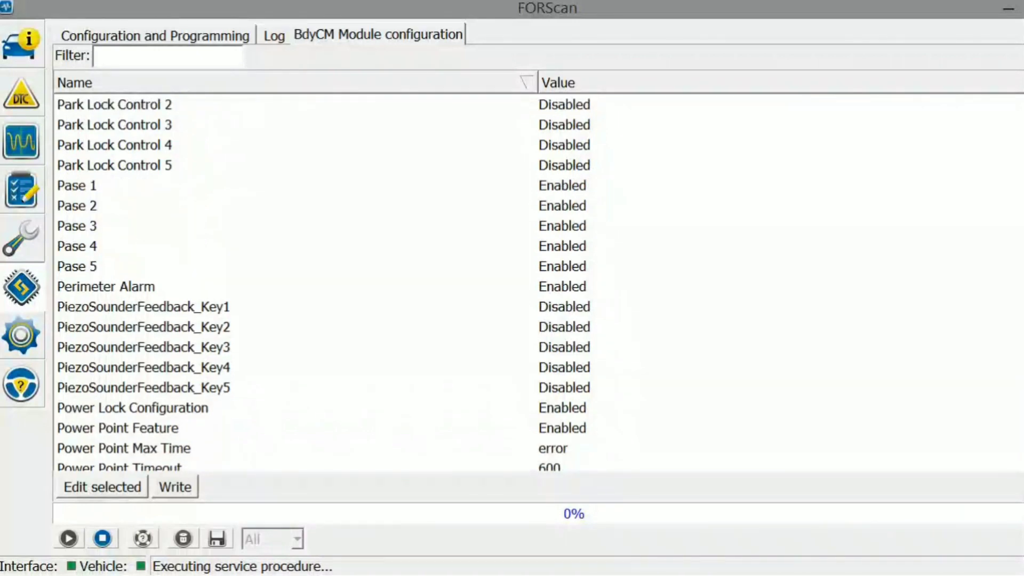
scroll(513, 284, down, 1)
scroll(512, 284, down, 1)
scroll(512, 284, down, 2)
scroll(512, 284, down, 1)
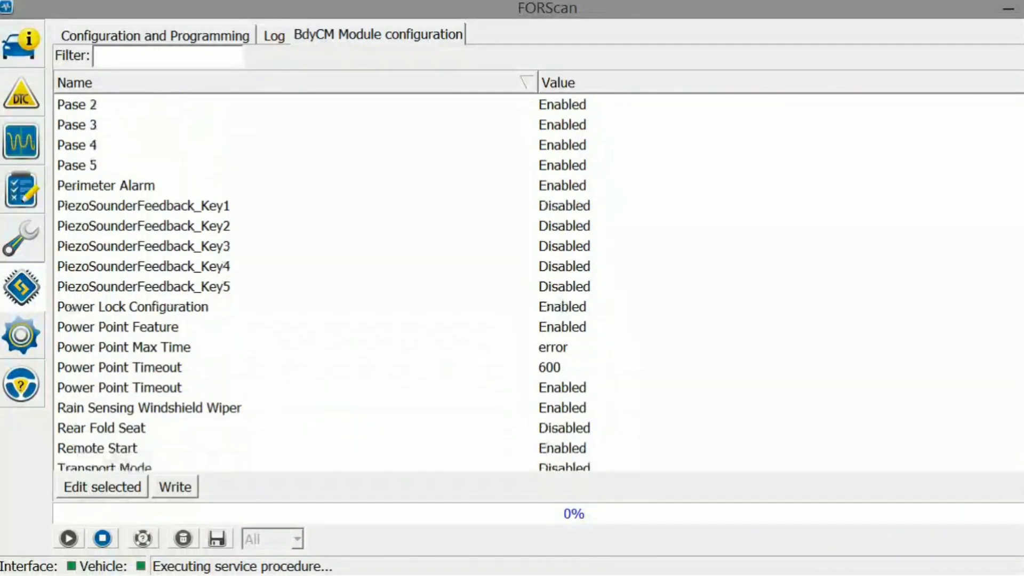
scroll(512, 284, down, 1)
scroll(511, 284, down, 1)
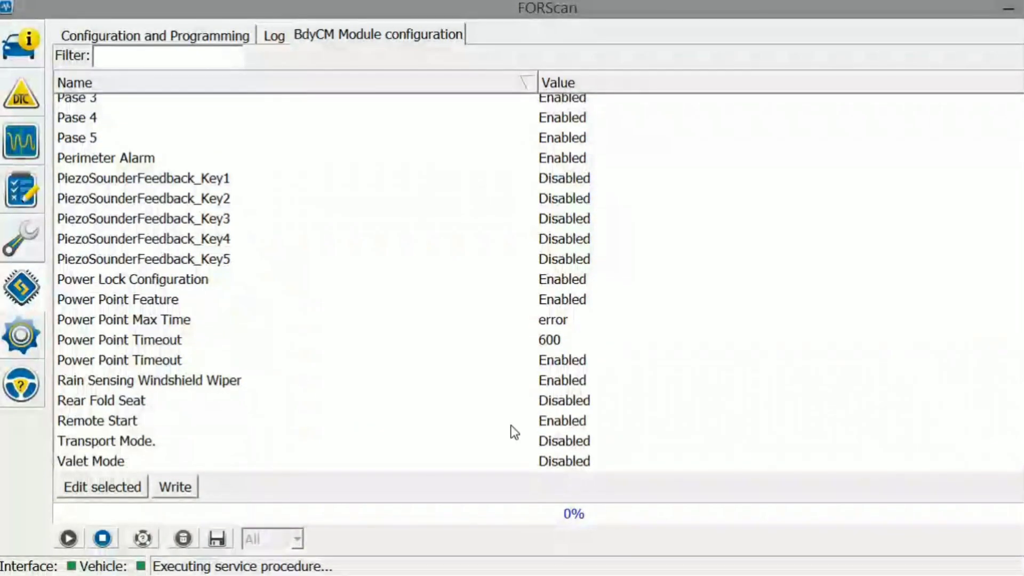
click(267, 384)
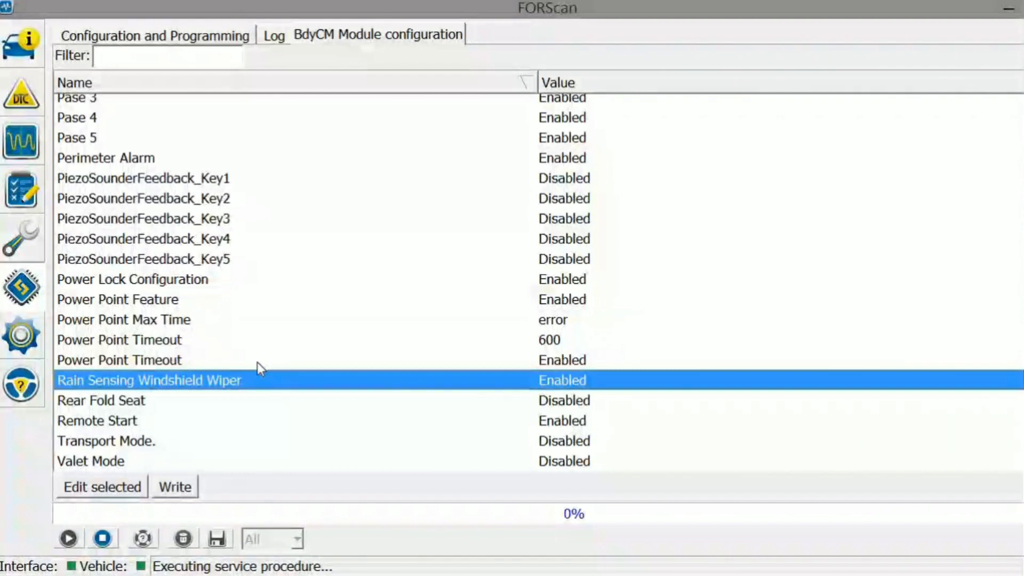
click(256, 362)
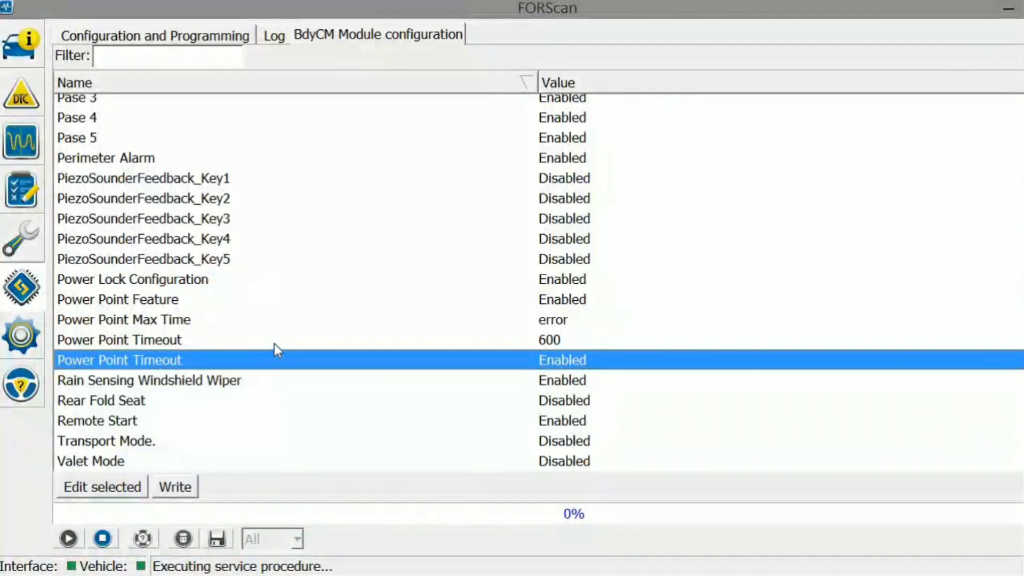
click(275, 344)
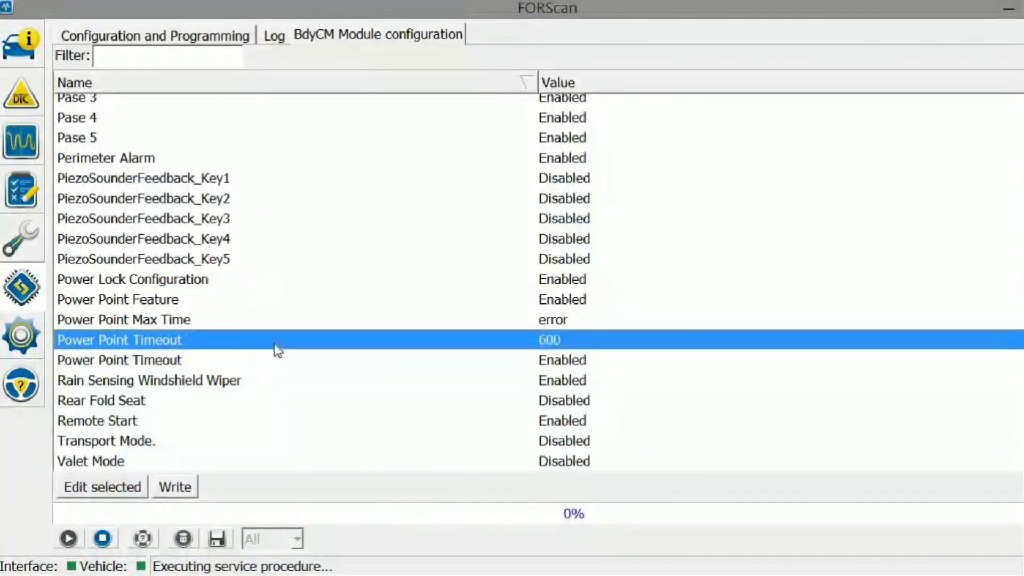
click(290, 321)
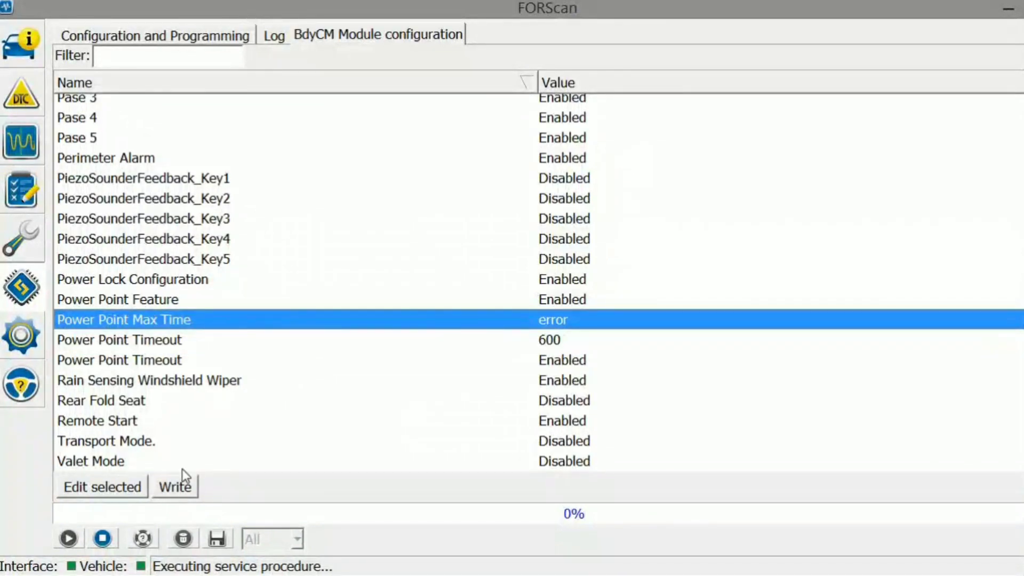
click(102, 487)
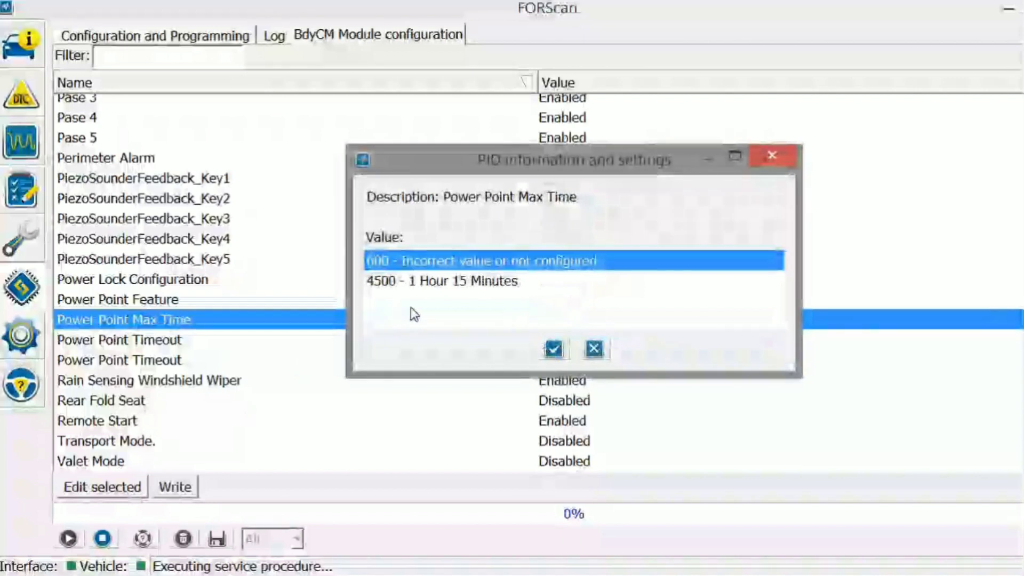
- Change Power Point Max Time to 4500 (1 Hour 15 Minutes) and write it to BdyCM
click(448, 284)
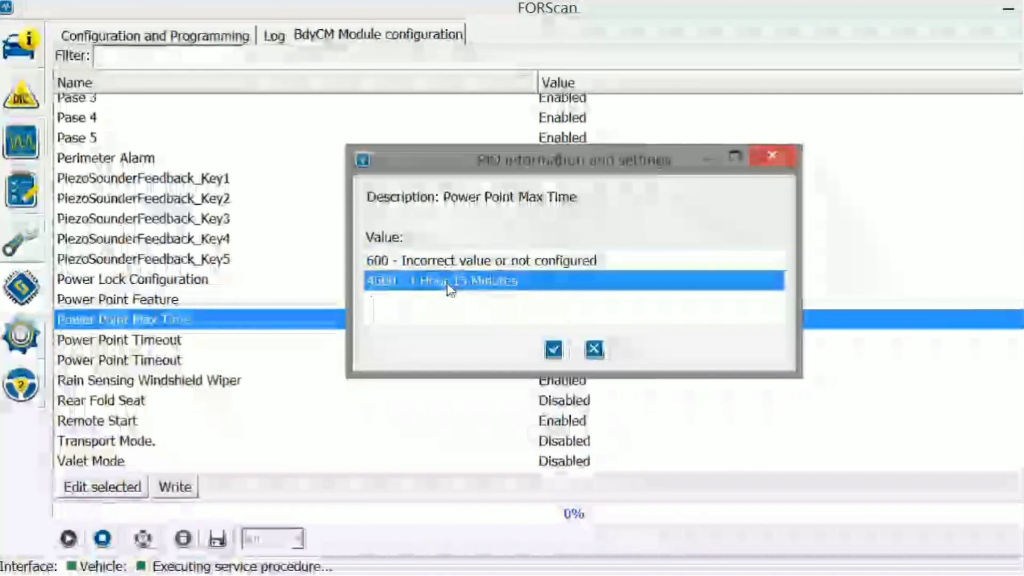
click(554, 350)
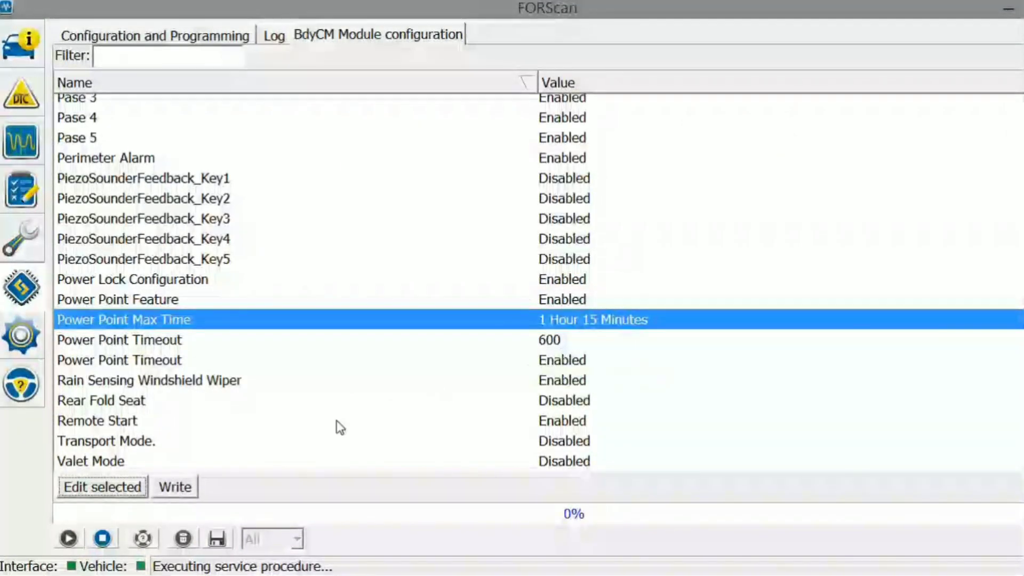
click(191, 487)
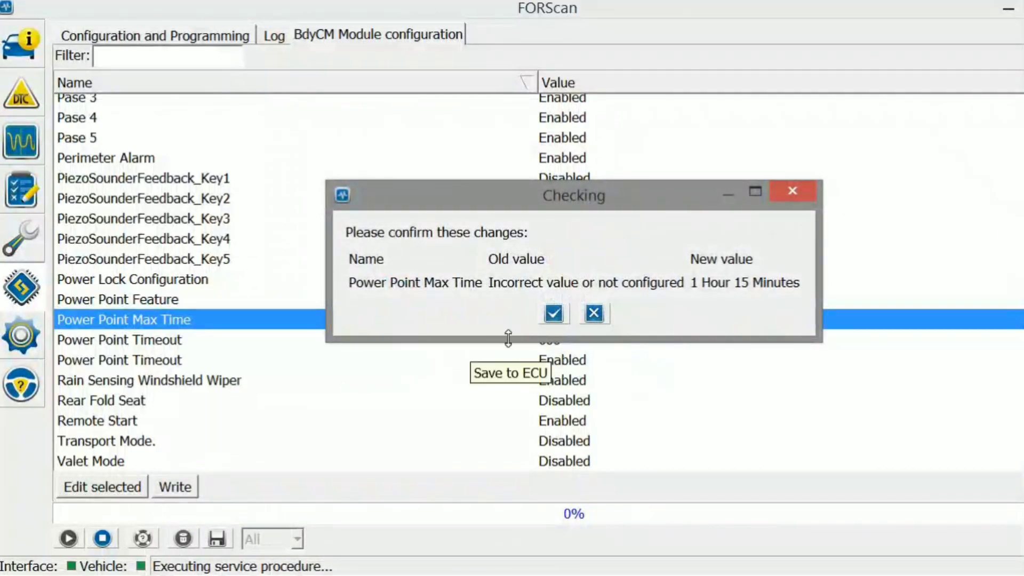
click(554, 313)
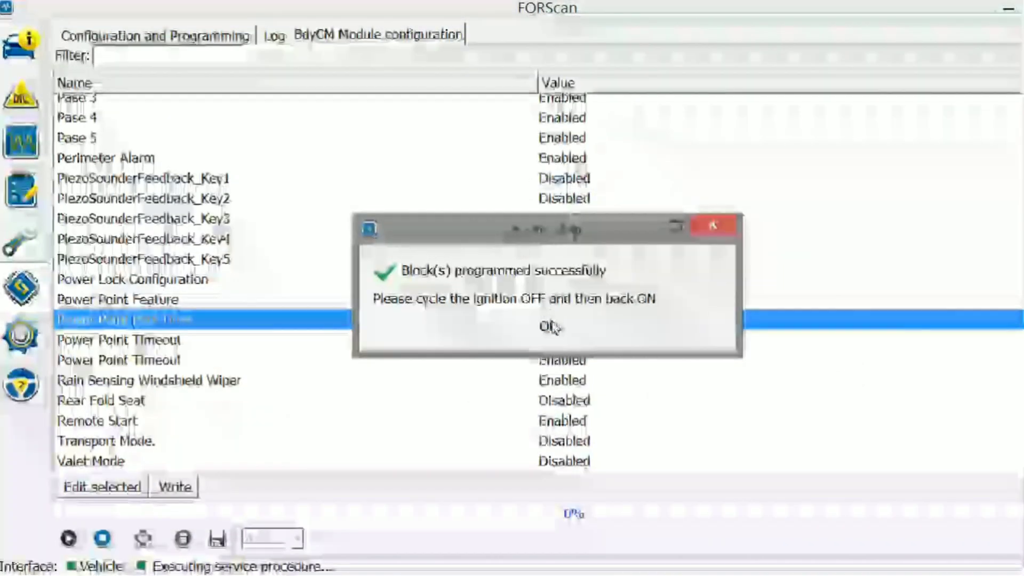
click(551, 325)
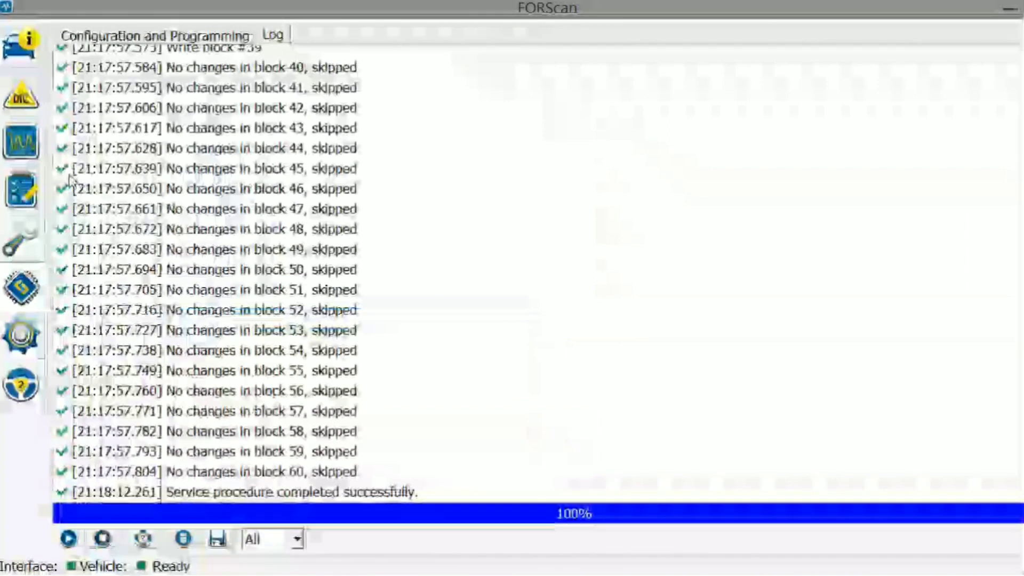
- Read the PAM configuration and check that Auto Parallel Park Assist is Enabled
click(160, 37)
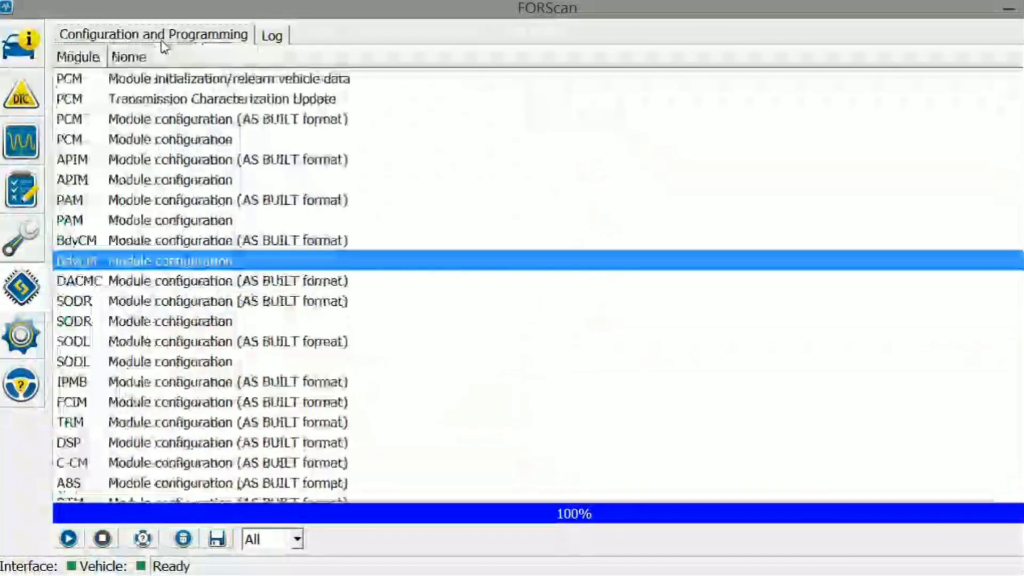
click(217, 361)
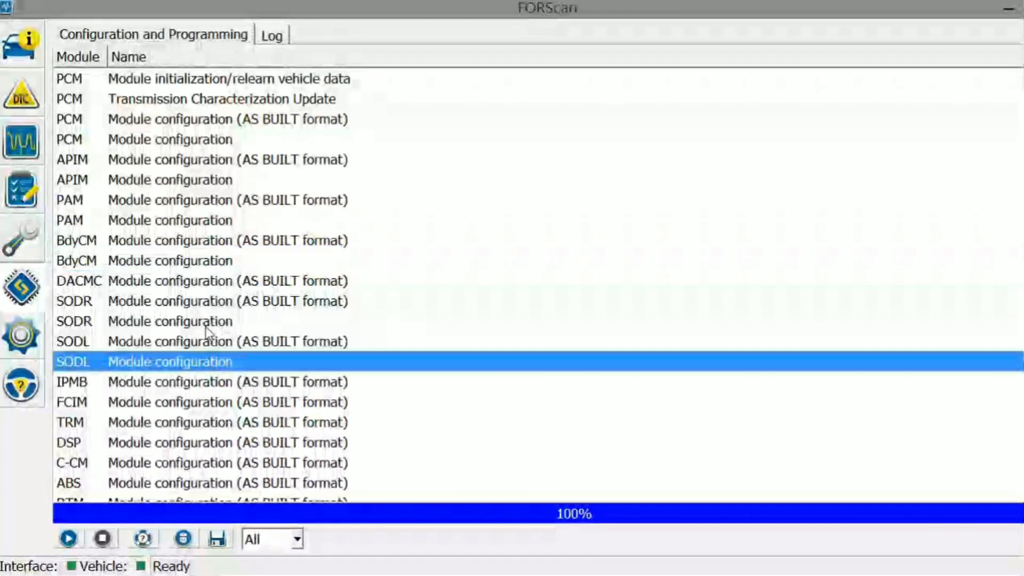
click(190, 226)
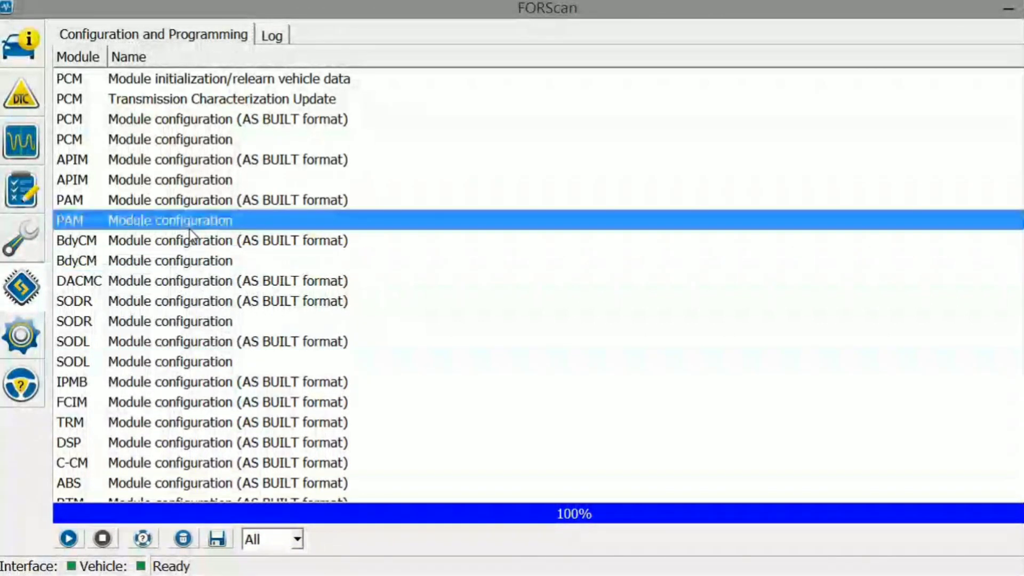
click(72, 540)
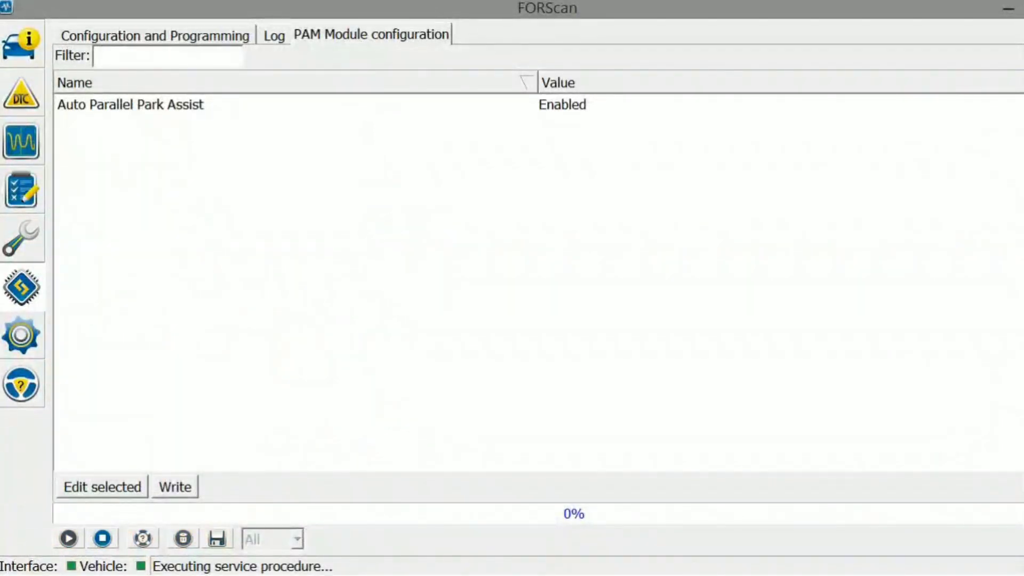
click(88, 107)
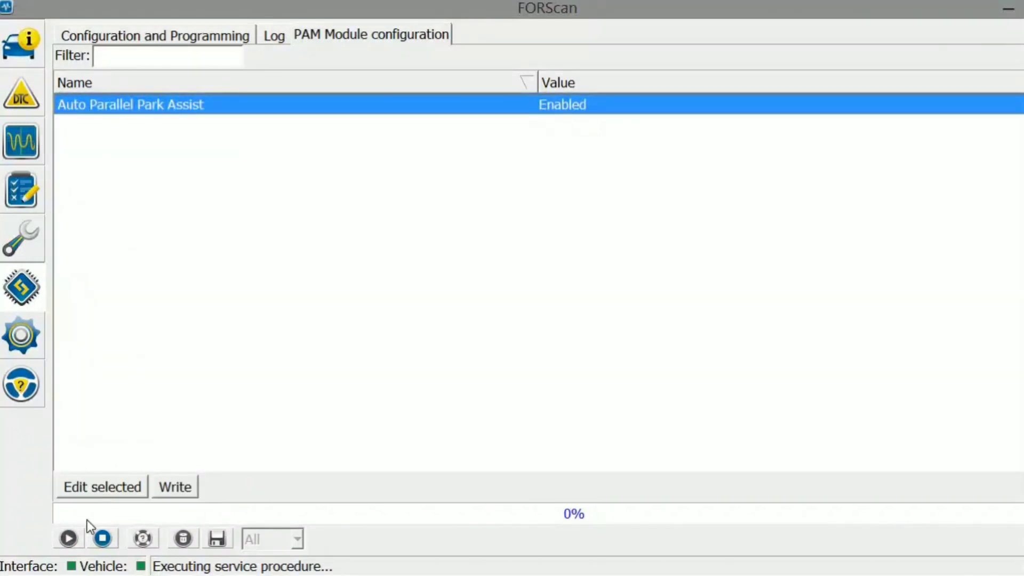
- Close the PAM session without changes and return to the module list
click(103, 543)
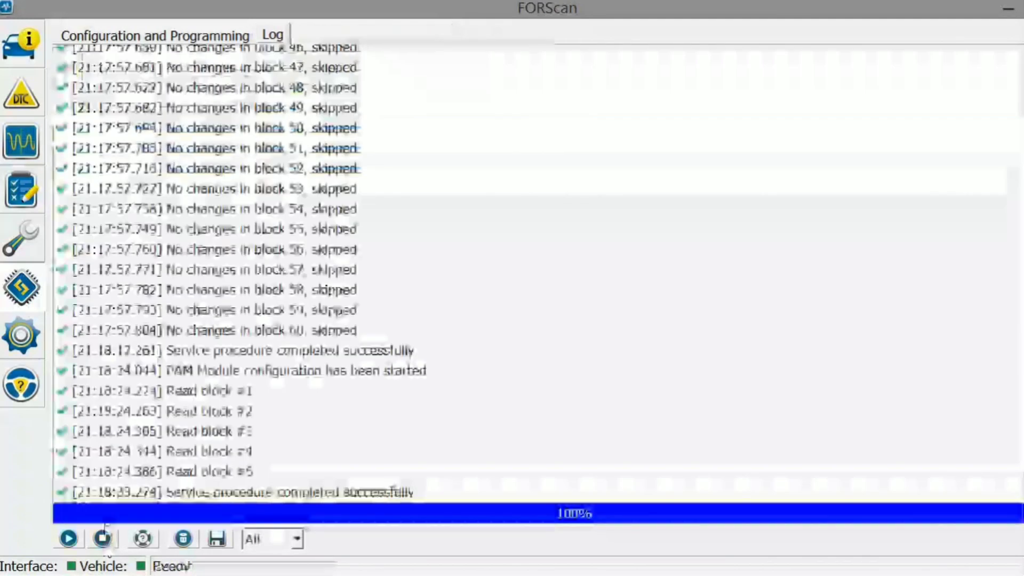
click(158, 40)
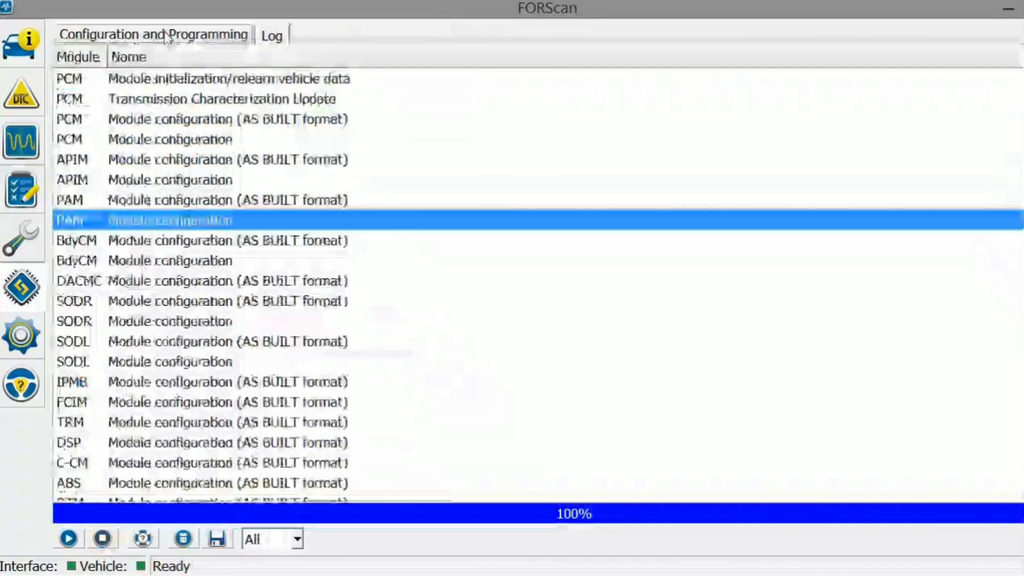
click(189, 143)
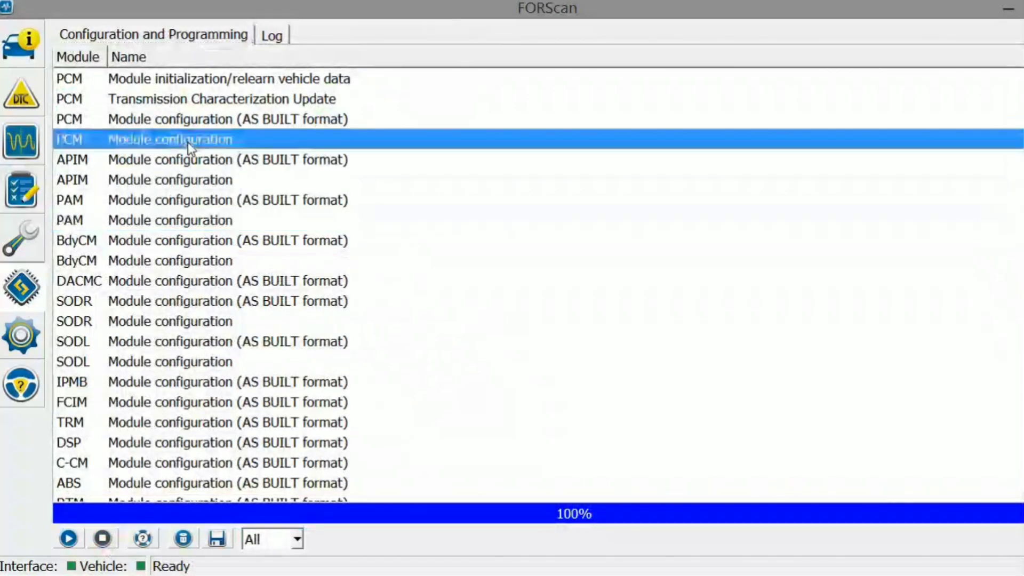
click(69, 539)
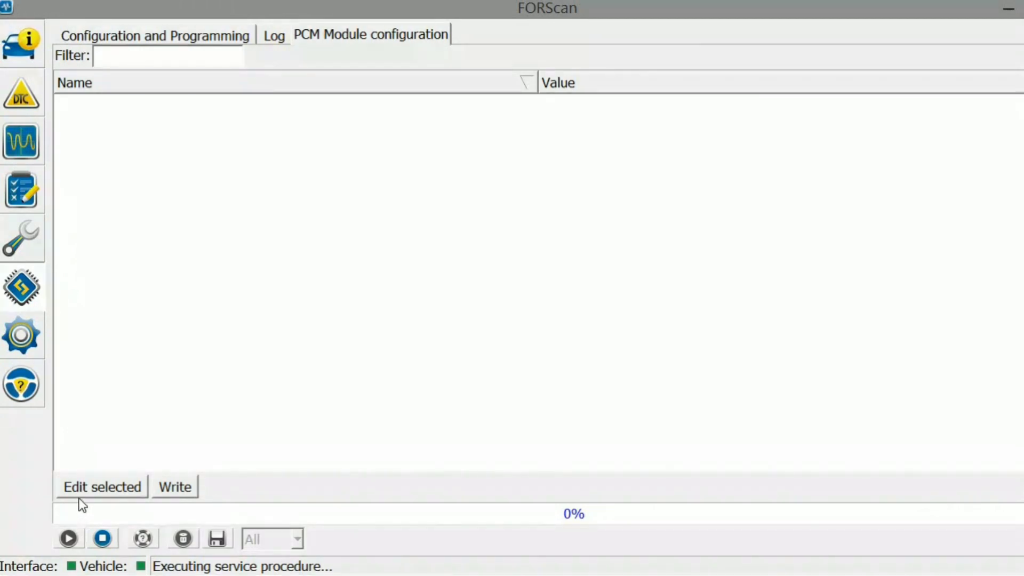
click(102, 540)
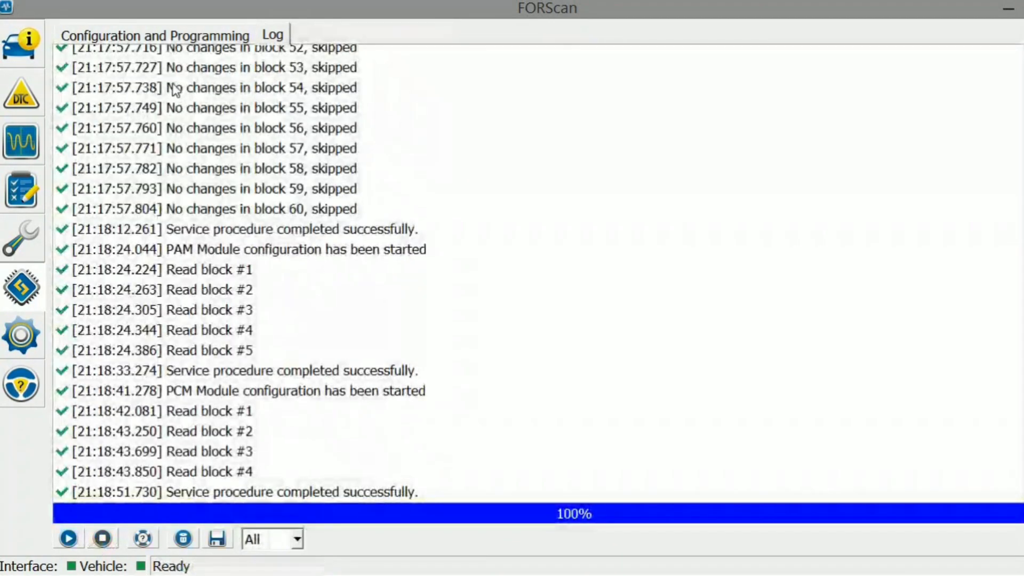
click(169, 32)
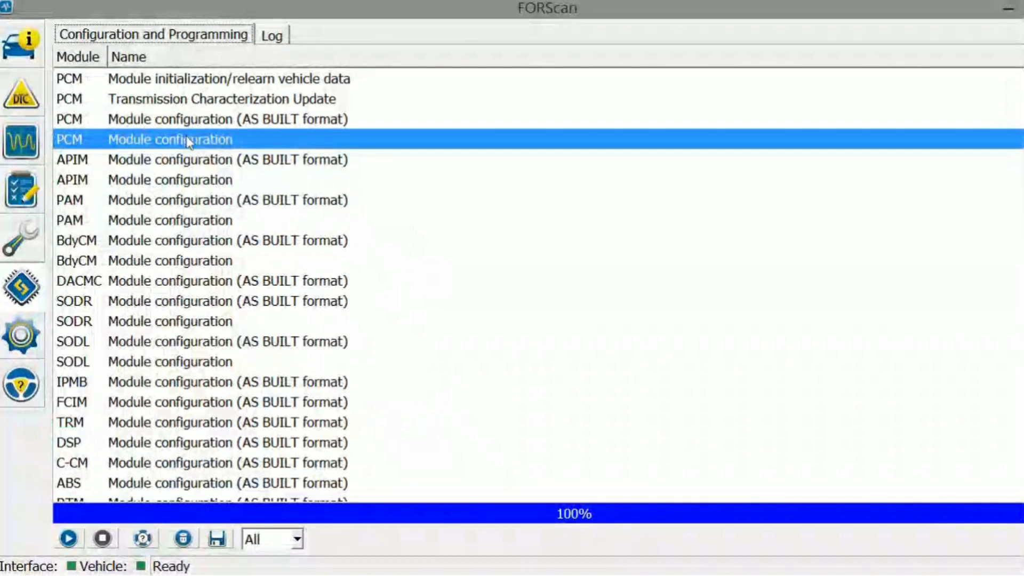
- Read the APIM module configuration, accepting the SYNC version warning
click(169, 185)
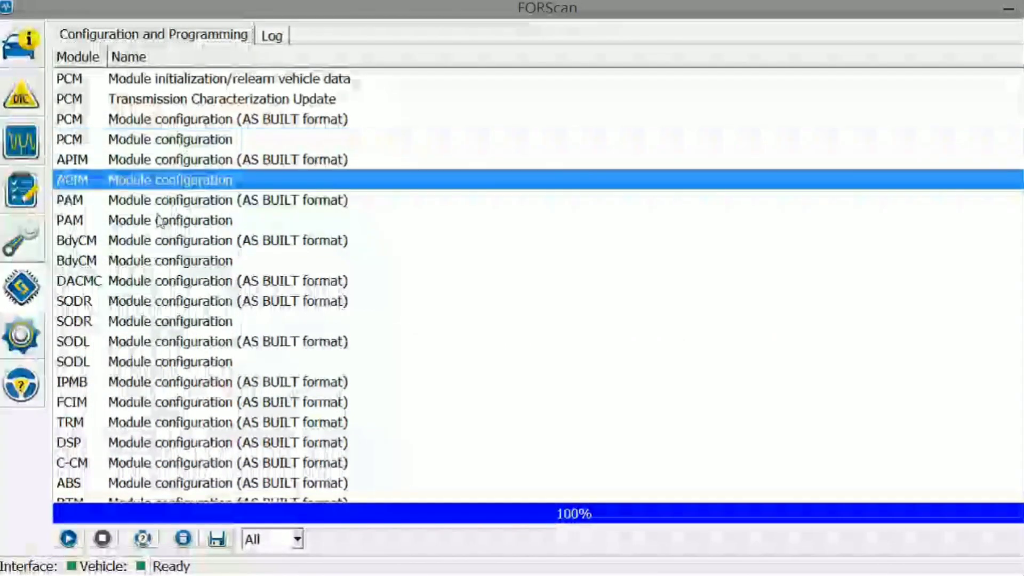
click(70, 538)
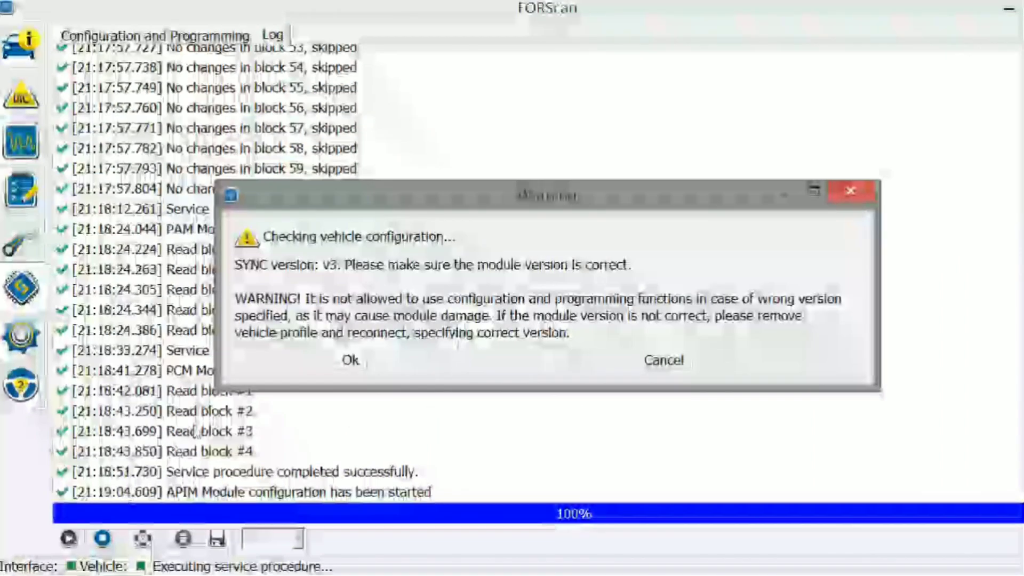
click(351, 360)
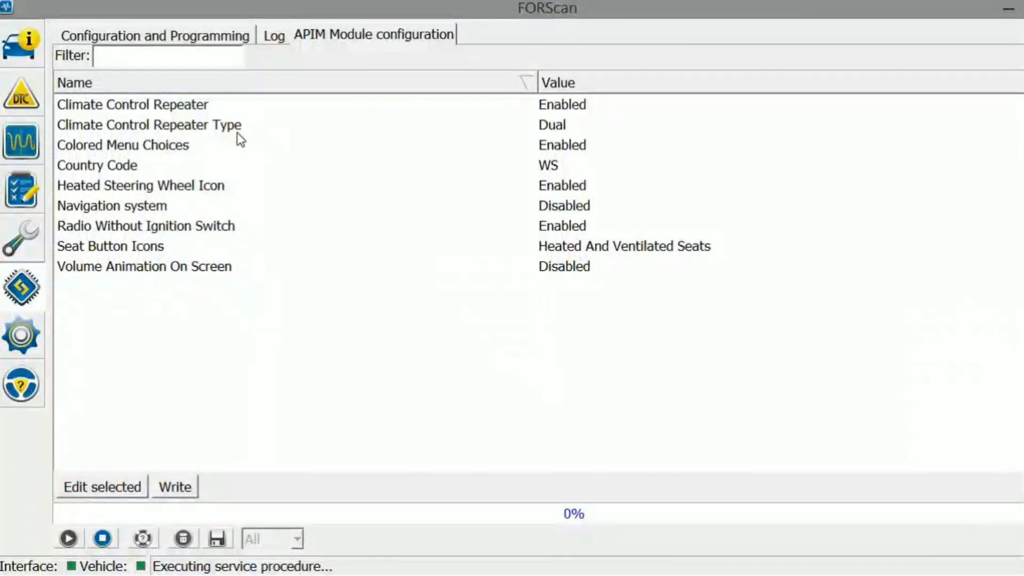
- Review APIM's Navigation system and Volume Animation settings, then end the session
click(252, 207)
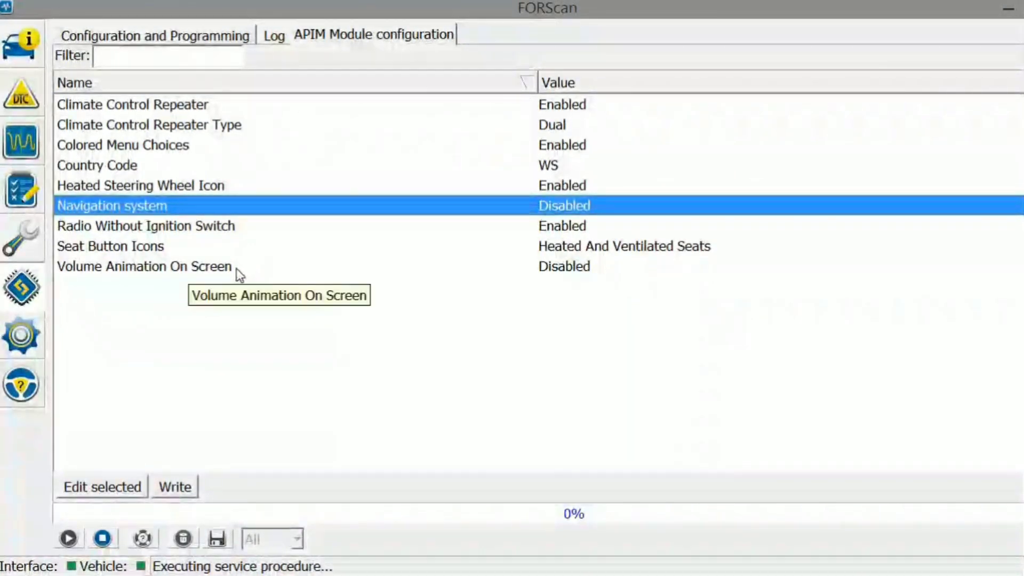
click(236, 273)
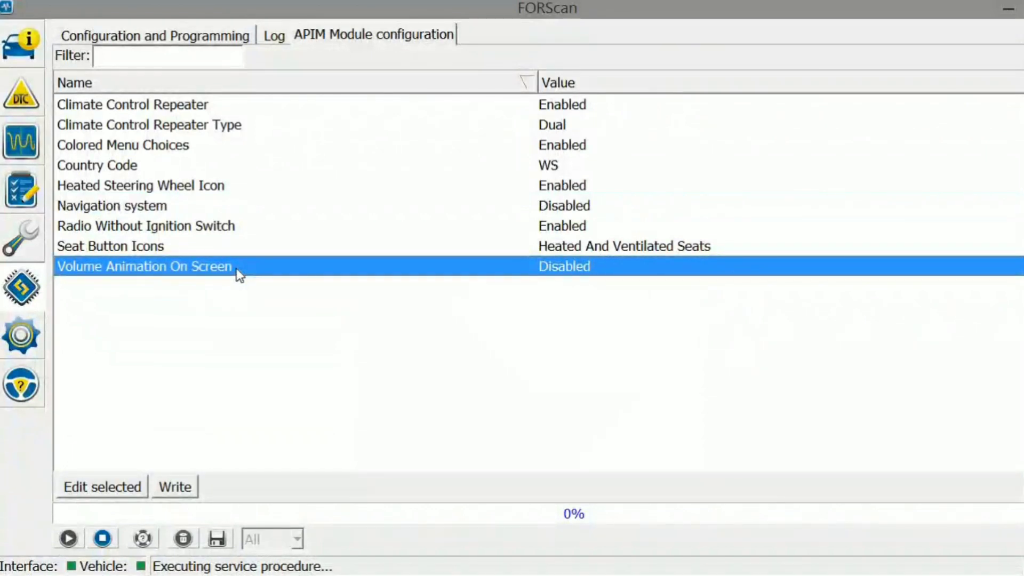
click(103, 538)
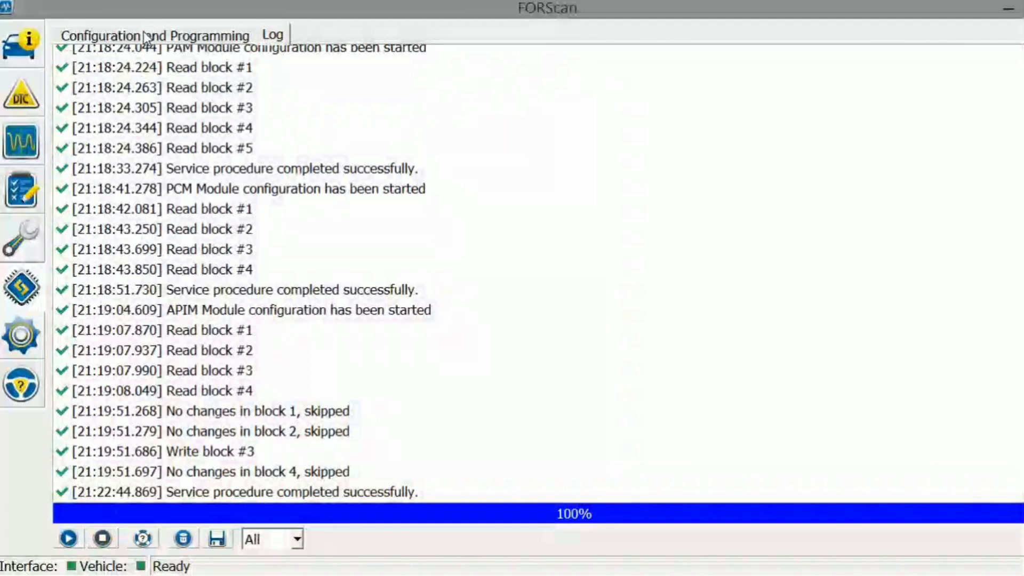
click(142, 30)
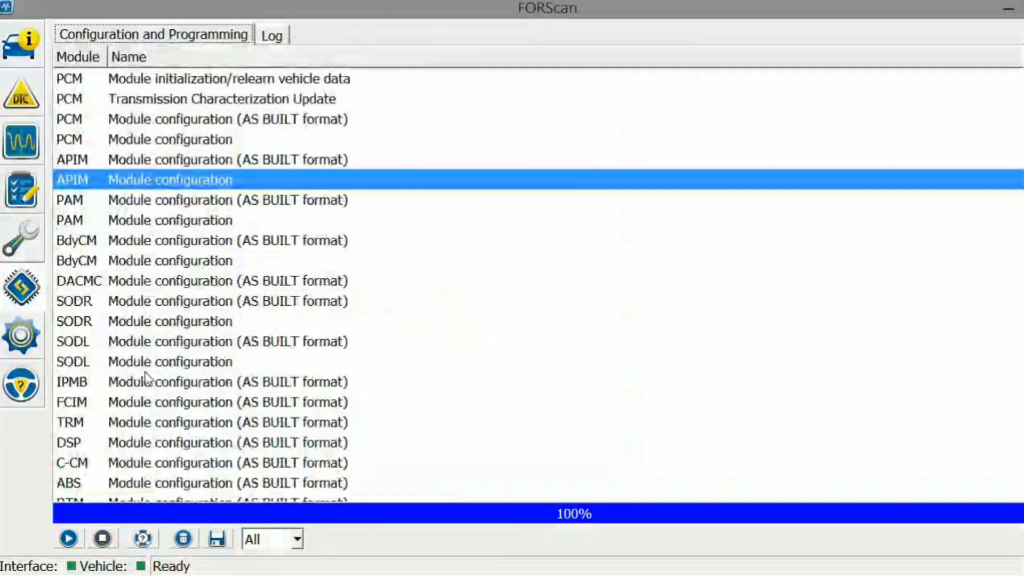
- Read the SODR configuration with the CAN switch on MS, then end the session
click(166, 218)
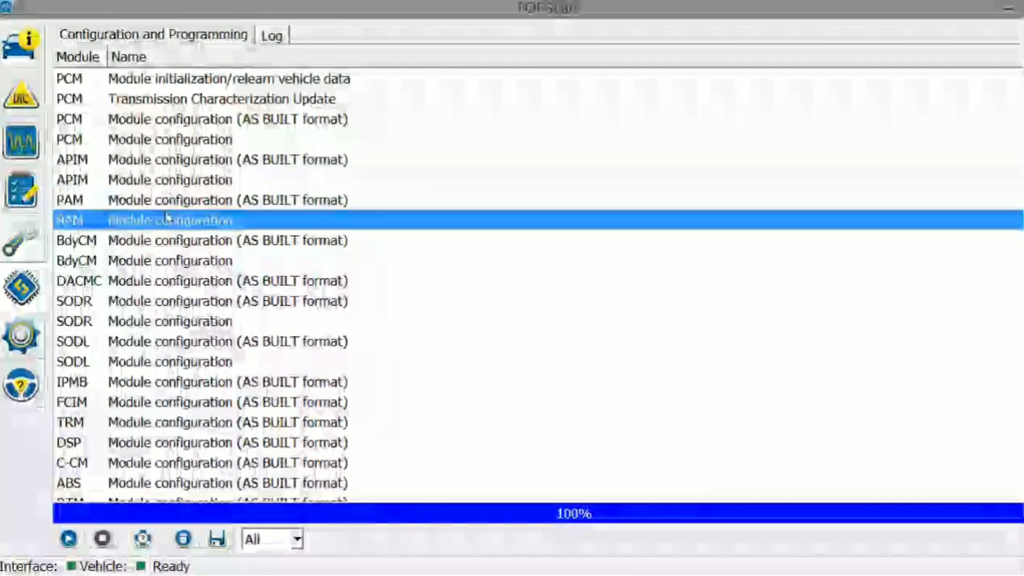
click(148, 328)
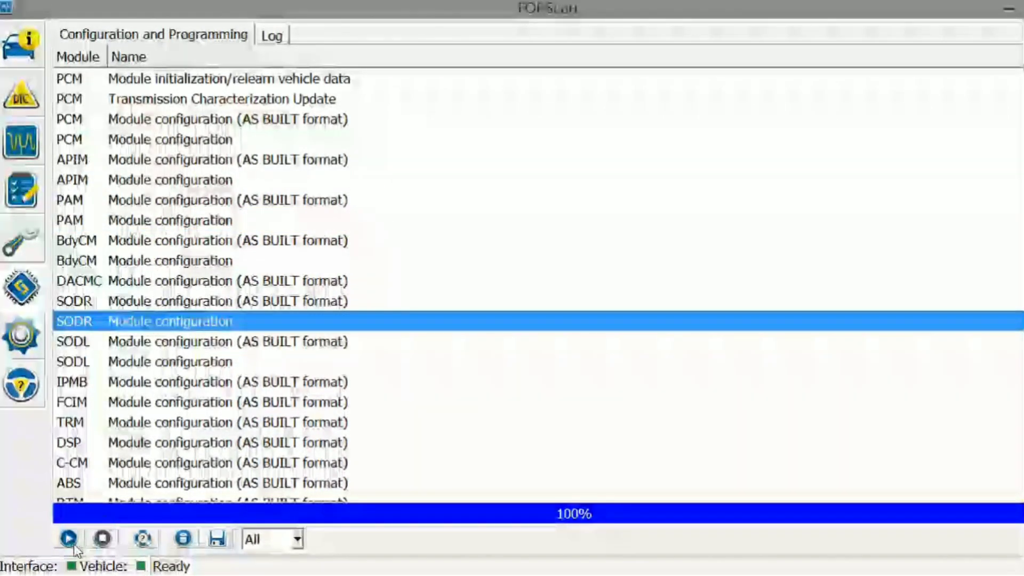
click(68, 538)
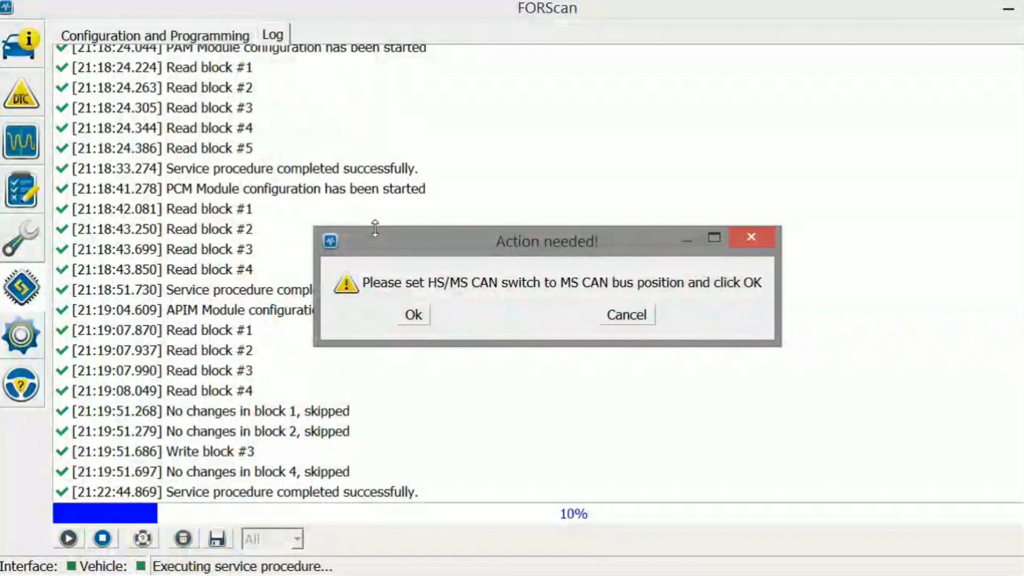
click(414, 314)
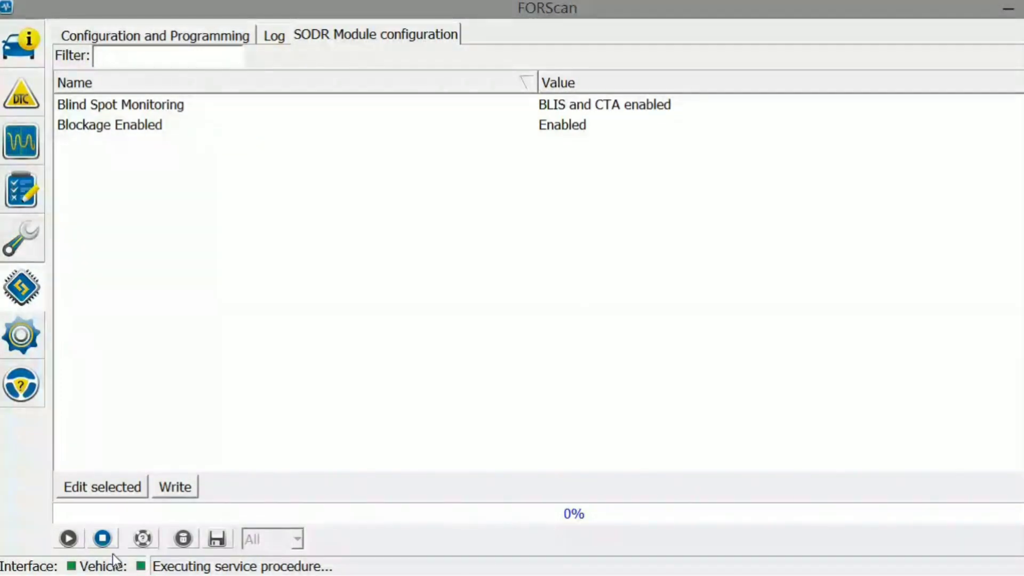
click(114, 538)
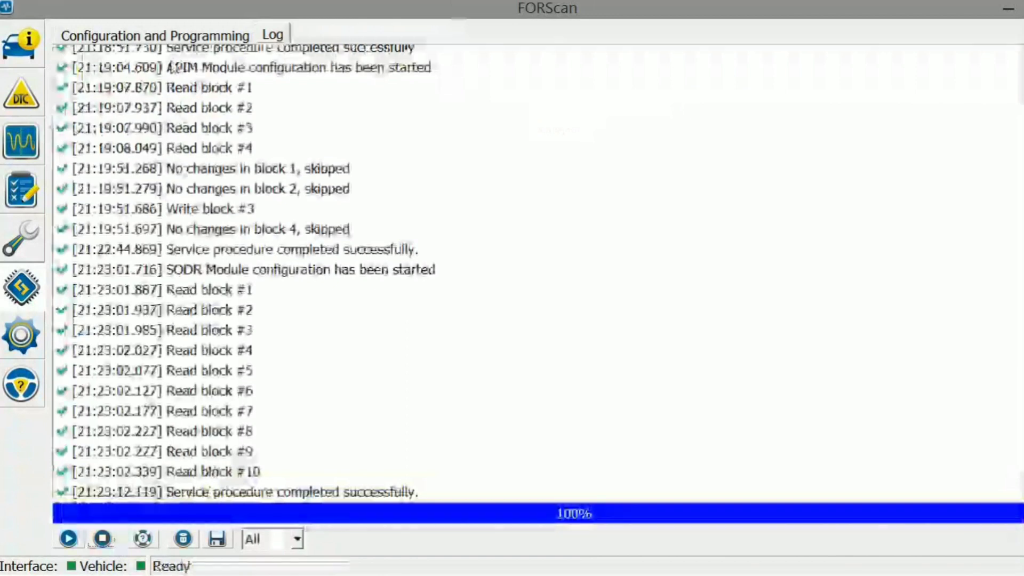
- Read the SODL configuration, confirm BLIS and CTA are enabled, and return to the module list
click(163, 34)
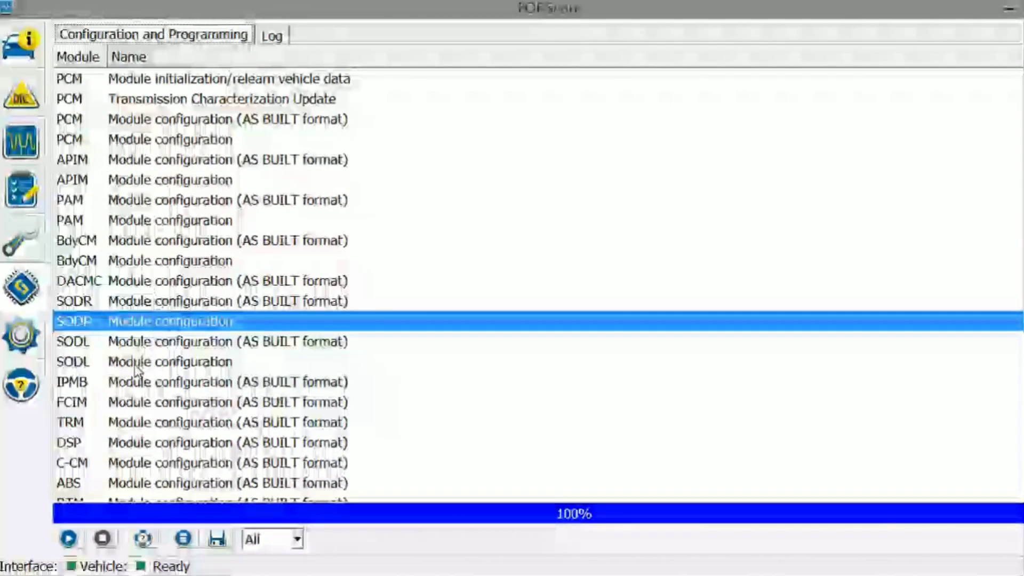
click(135, 363)
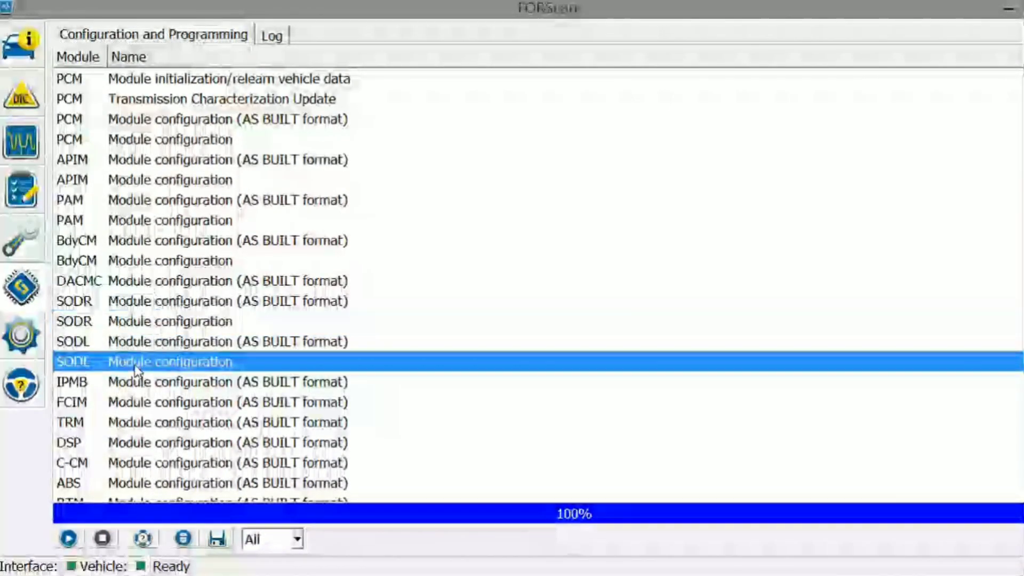
click(70, 539)
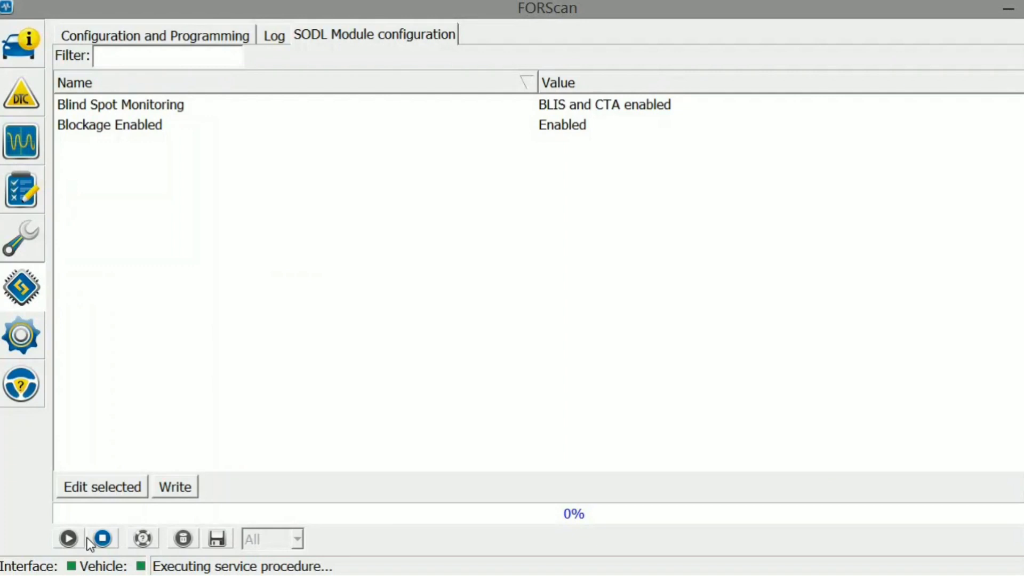
click(103, 539)
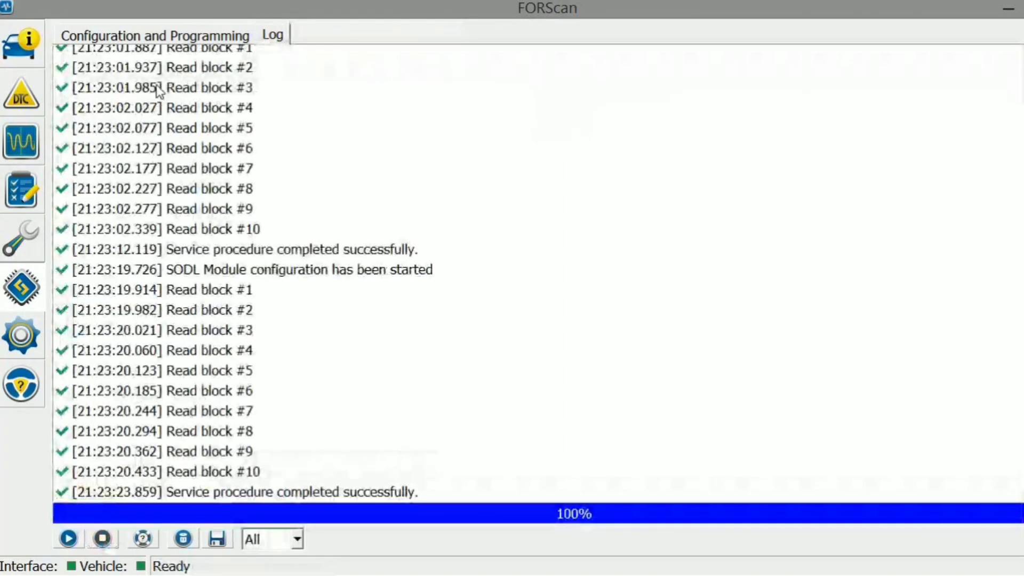
click(187, 37)
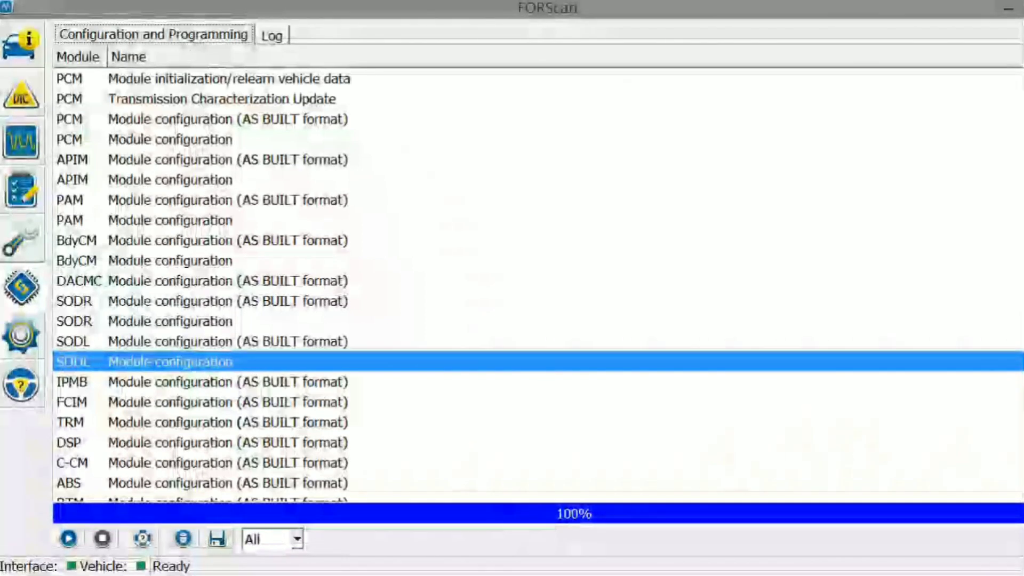
scroll(536, 280, down, 1)
scroll(536, 281, down, 1)
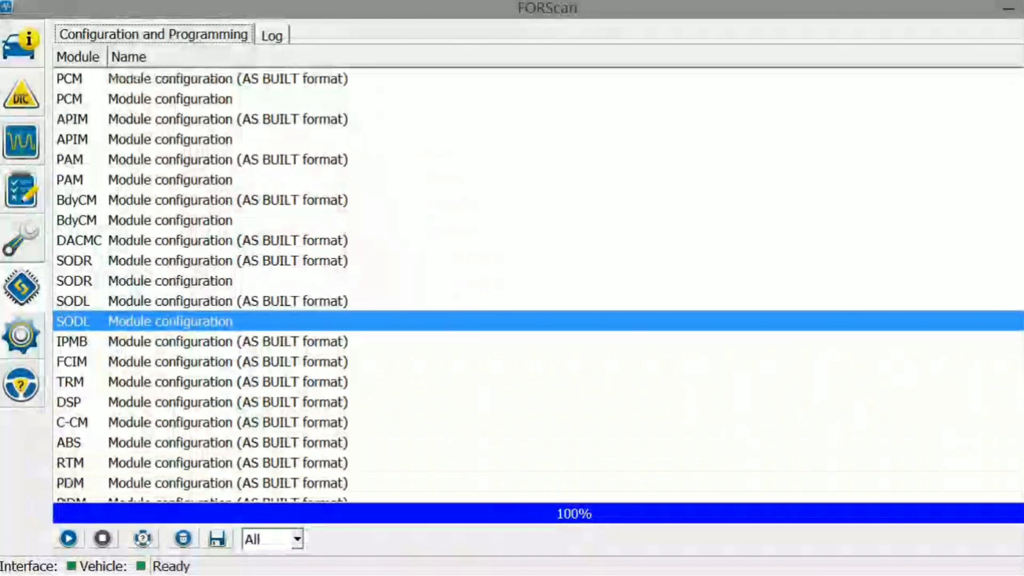
scroll(536, 280, down, 1)
scroll(536, 280, down, 2)
scroll(536, 280, down, 1)
scroll(536, 280, down, 2)
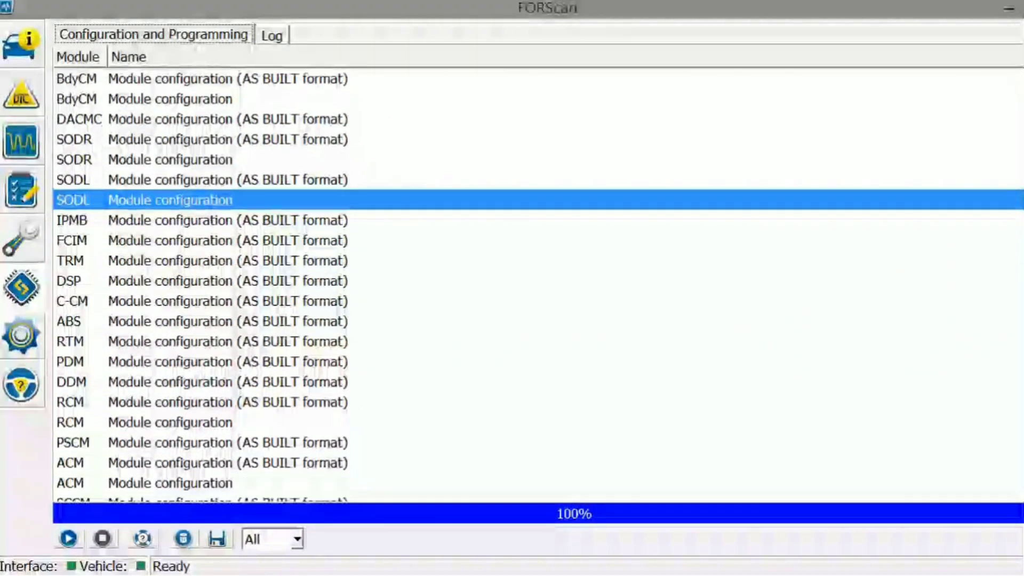
scroll(537, 280, down, 2)
scroll(536, 280, down, 1)
scroll(536, 280, down, 1)
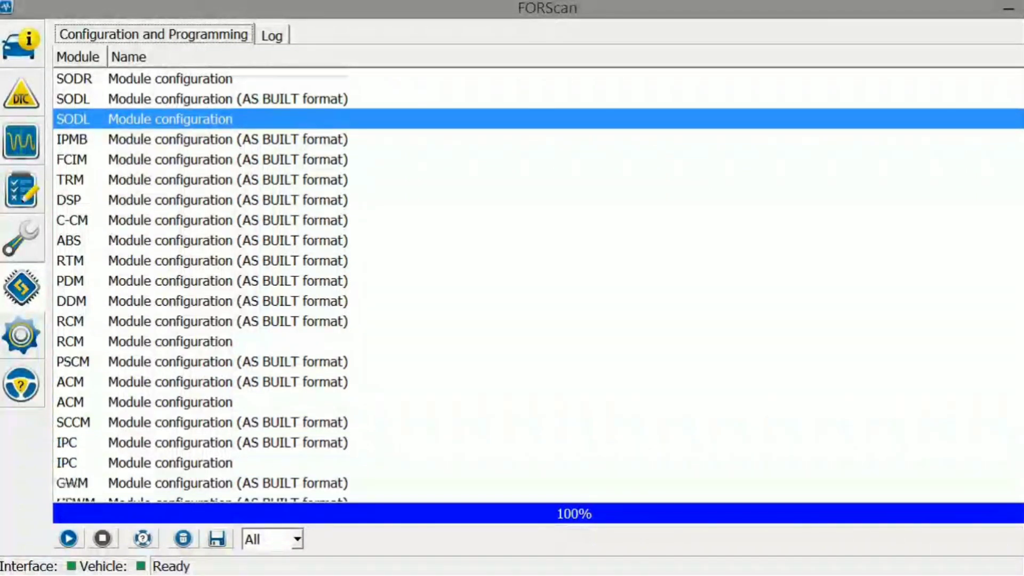
scroll(536, 280, down, 1)
scroll(536, 280, down, 2)
scroll(536, 280, down, 1)
scroll(425, 347, down, 2)
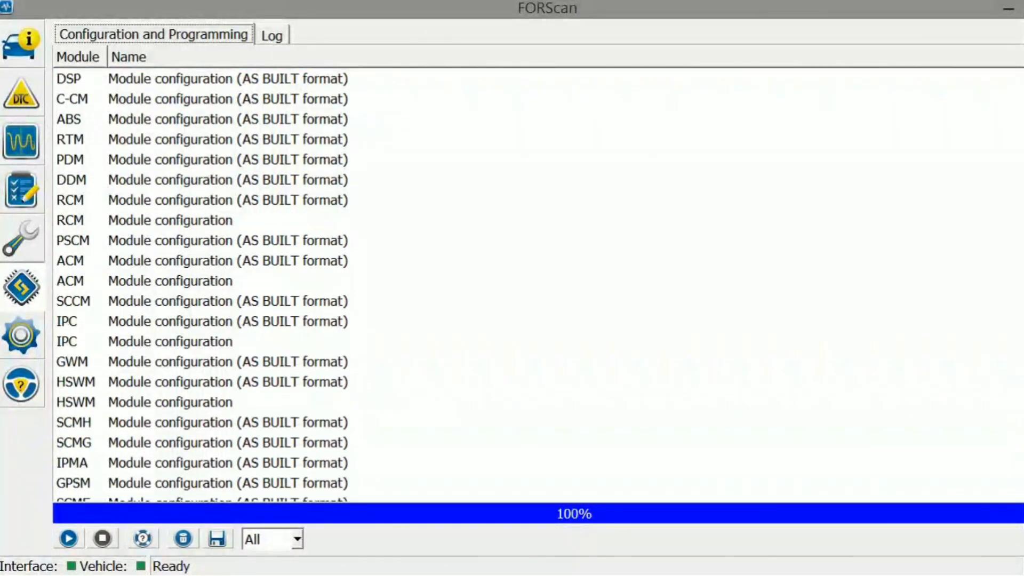
scroll(425, 347, down, 1)
scroll(425, 347, down, 1)
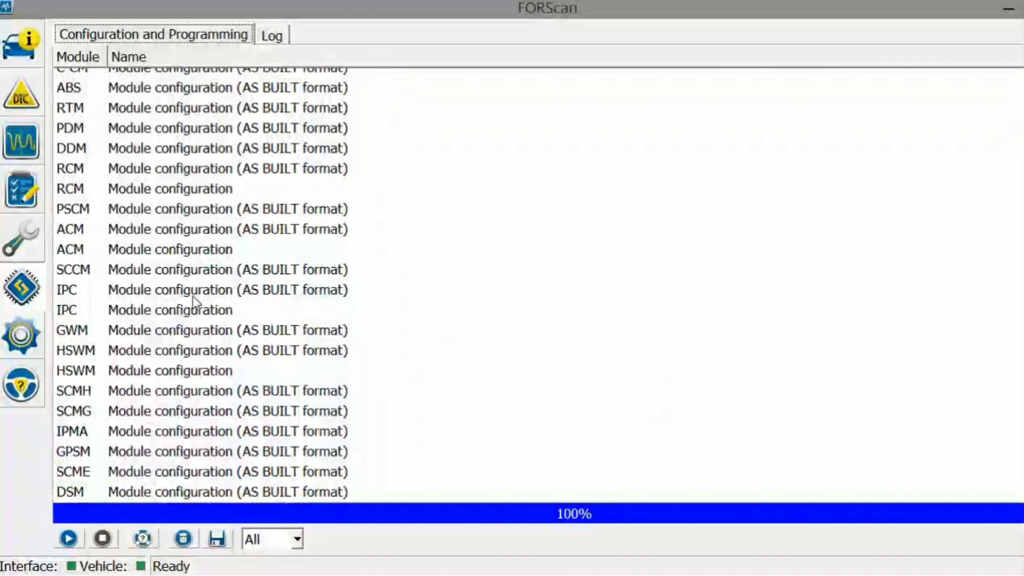
- Read the RCM Module configuration, showing Driver and Passenger Beltminder as Disabled
click(259, 187)
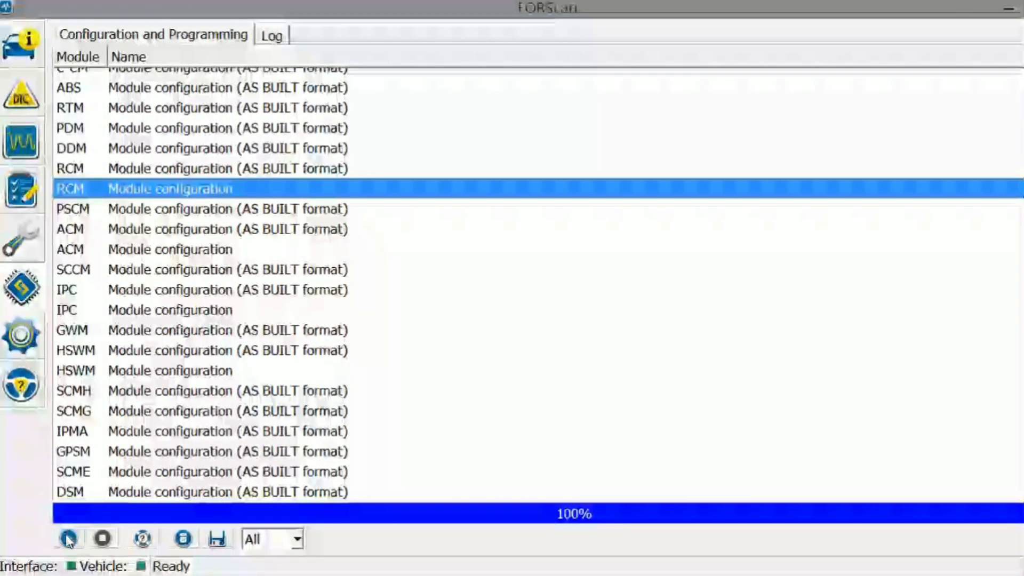
click(68, 537)
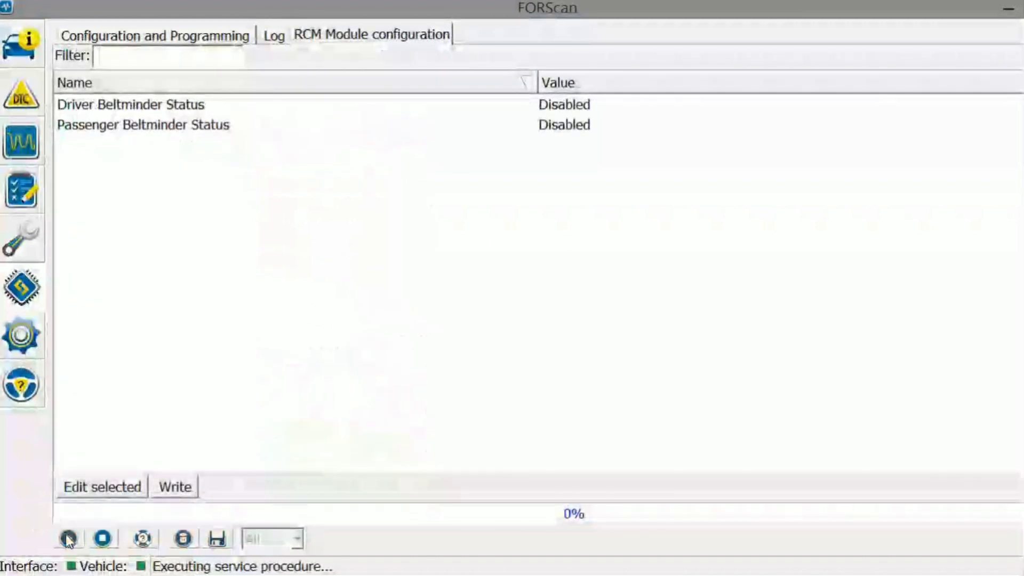
- Change Passenger Beltminder Status from Disabled to Enabled
click(163, 138)
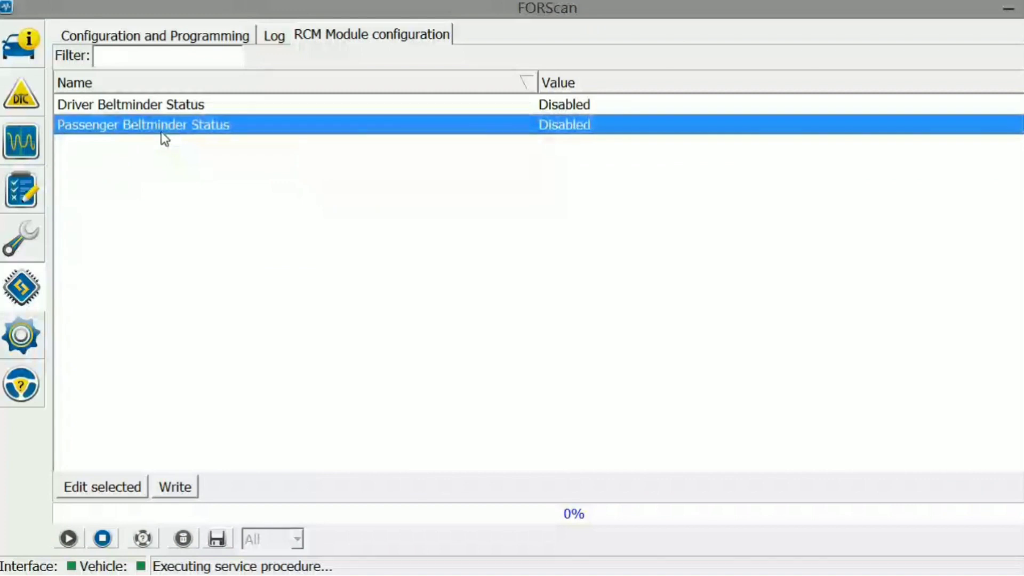
click(104, 488)
click(462, 281)
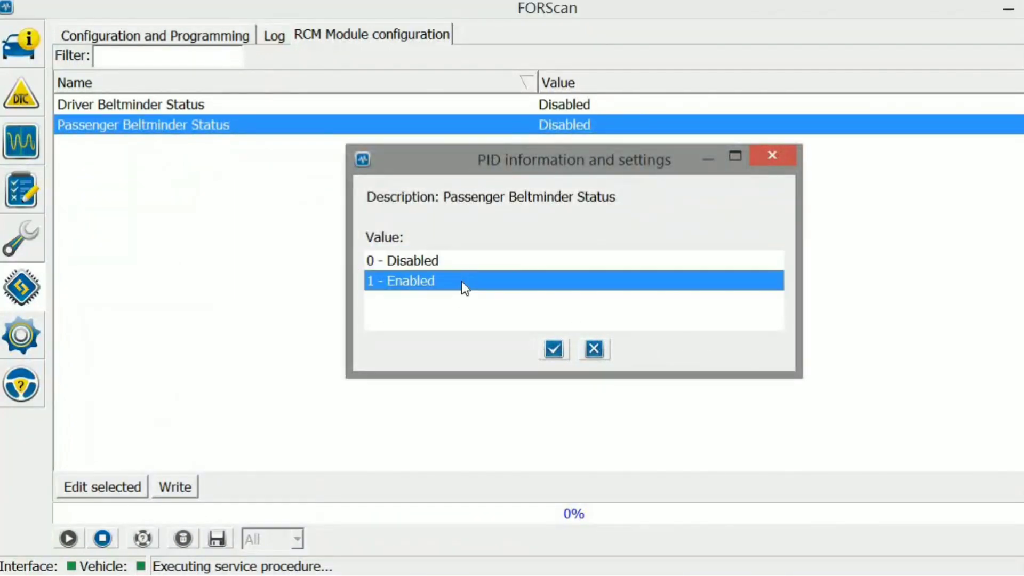
click(551, 349)
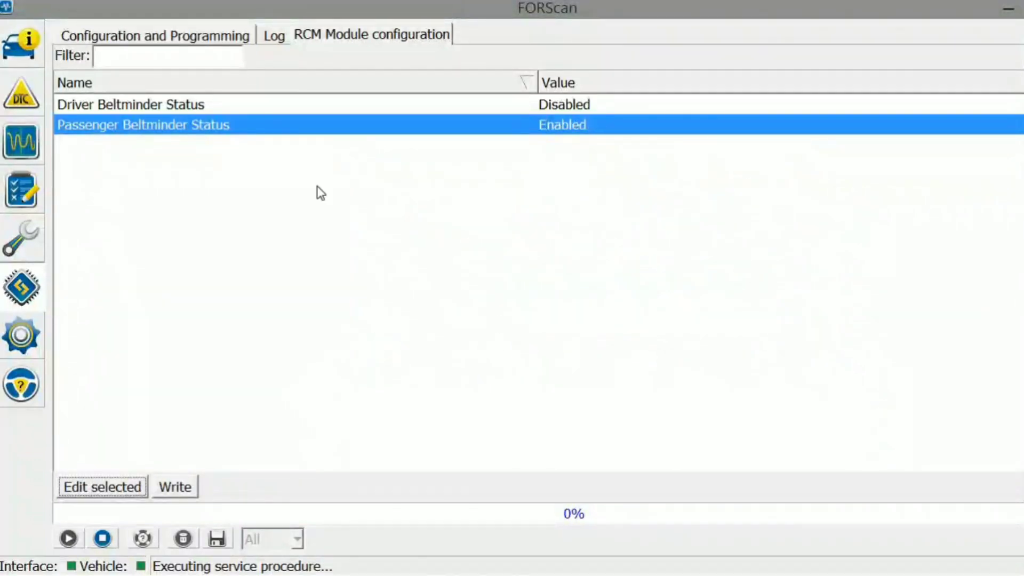
- Write the beltminder change to the RCM module, acknowledge the success message, and end the session
click(174, 488)
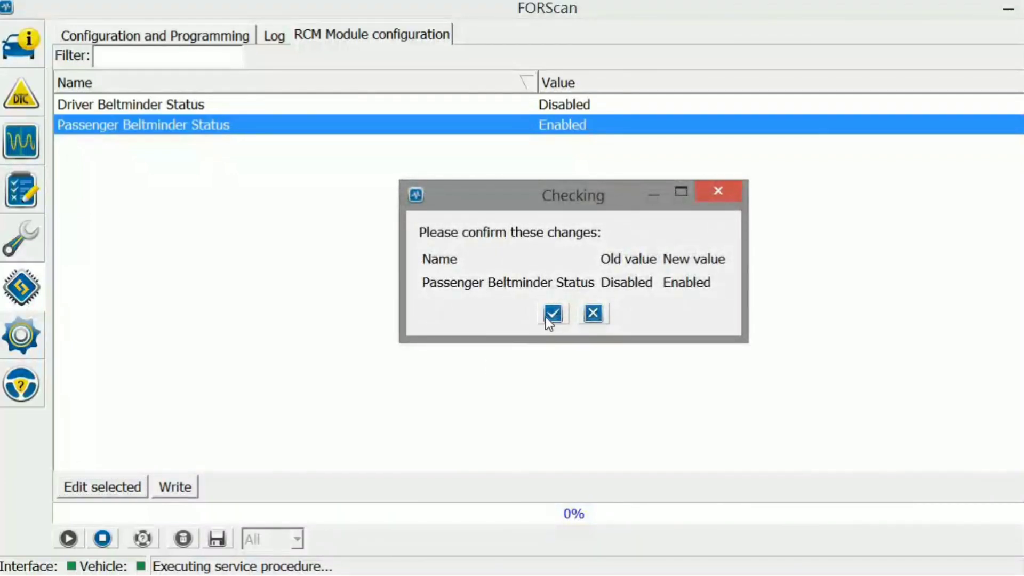
click(547, 317)
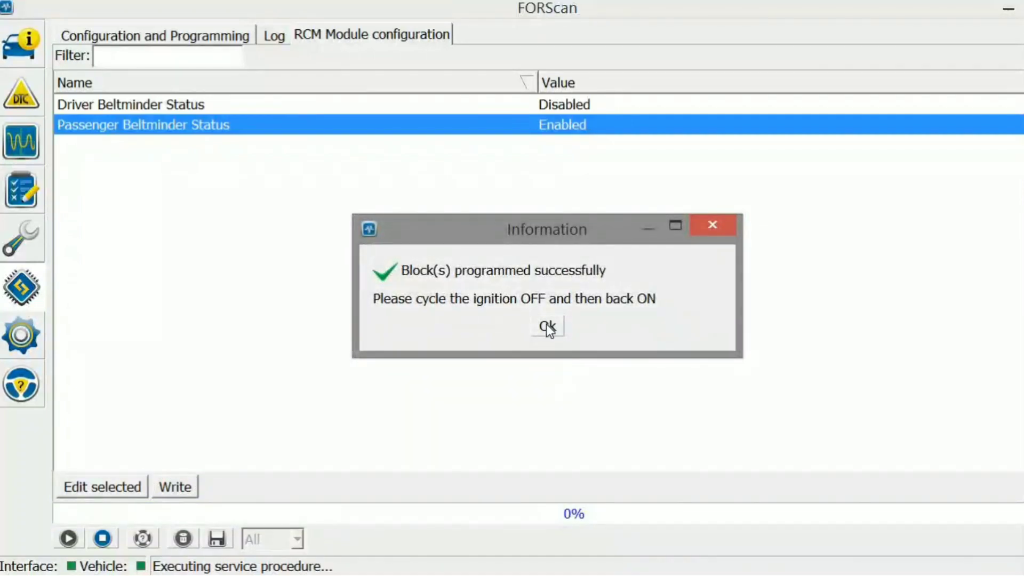
click(547, 327)
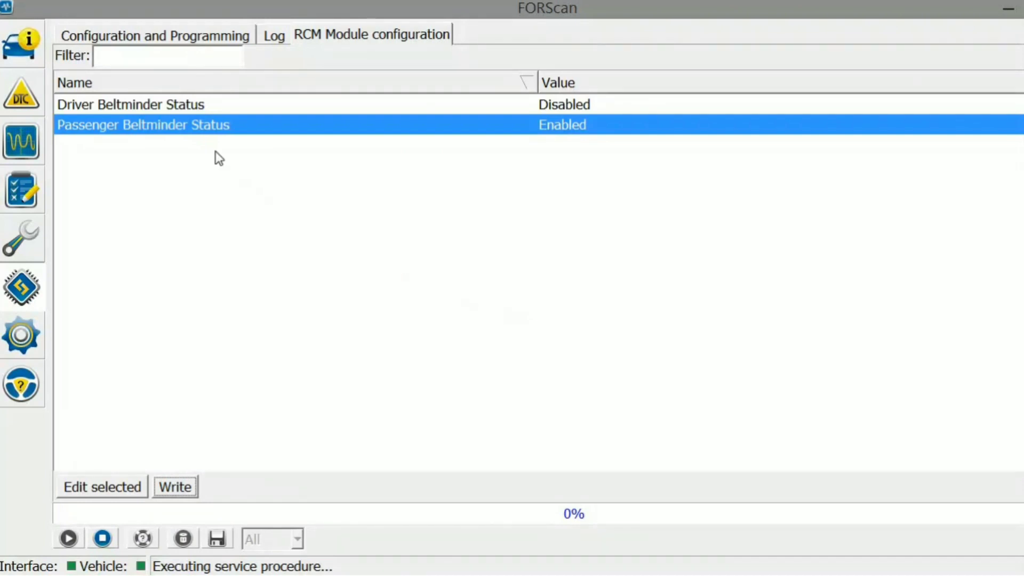
click(110, 544)
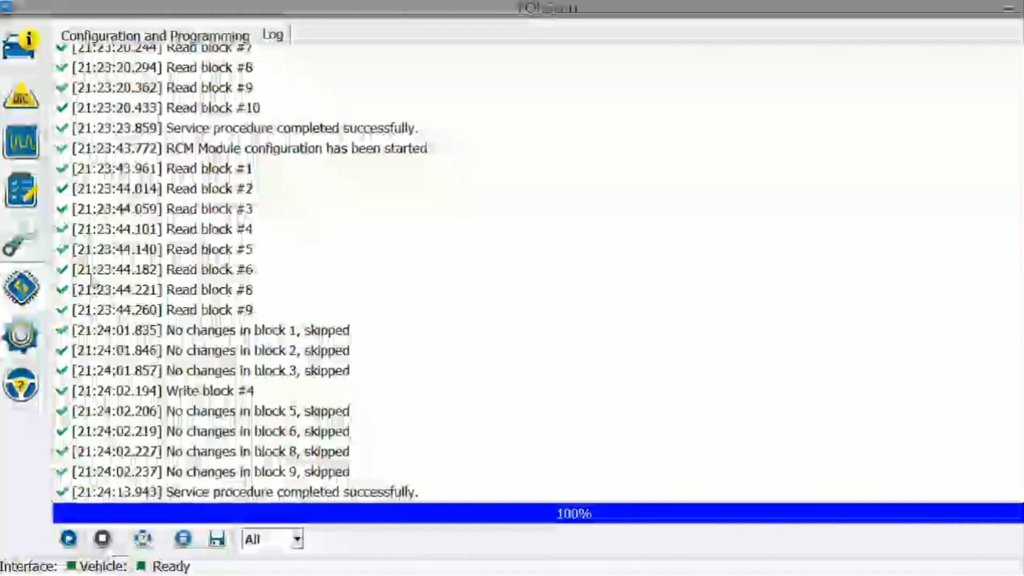
- Read the ACM audio module configuration, showing Engine Noise Enhancement Enabled, then stop the procedure
click(139, 36)
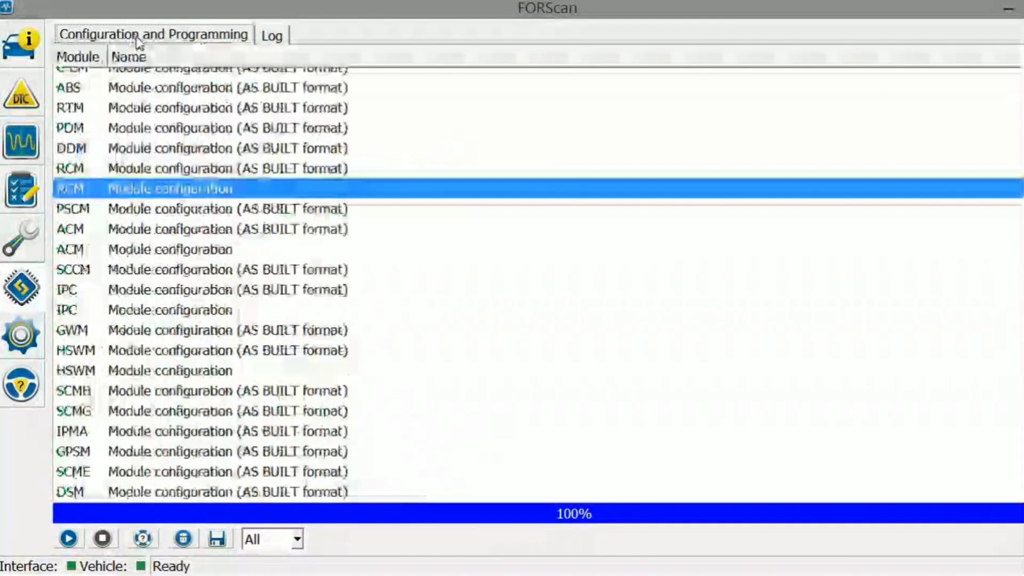
click(184, 253)
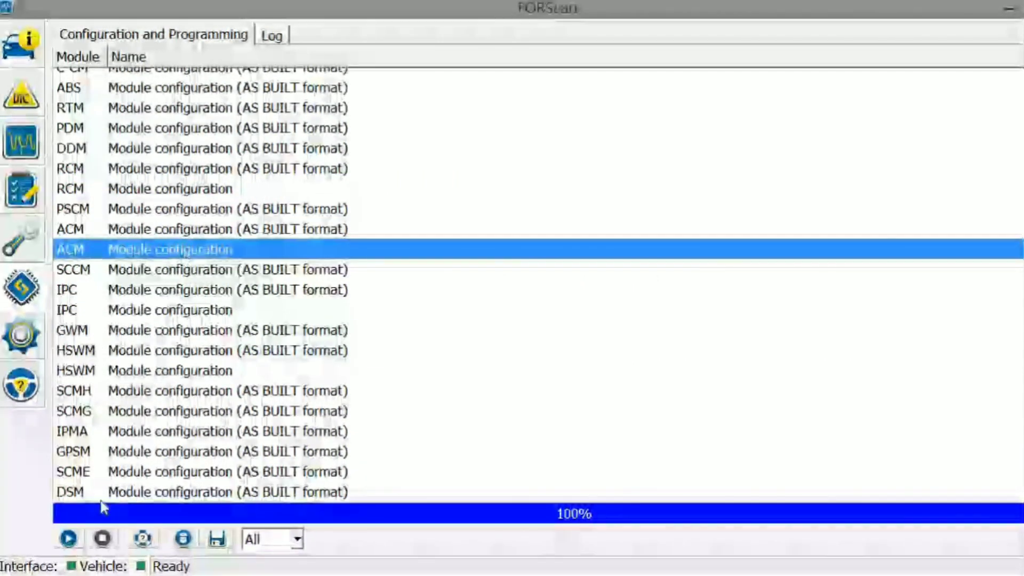
click(69, 539)
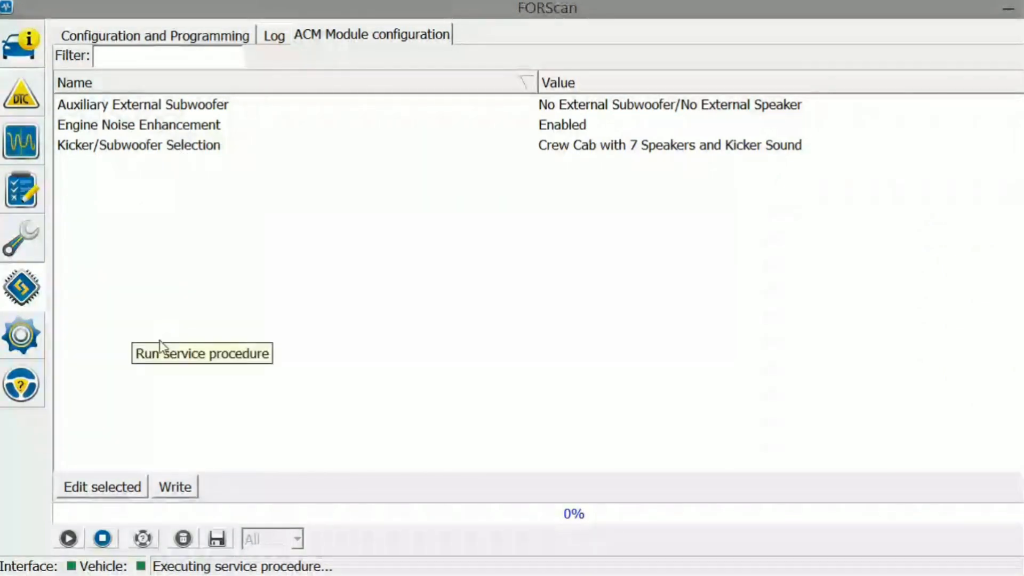
click(103, 538)
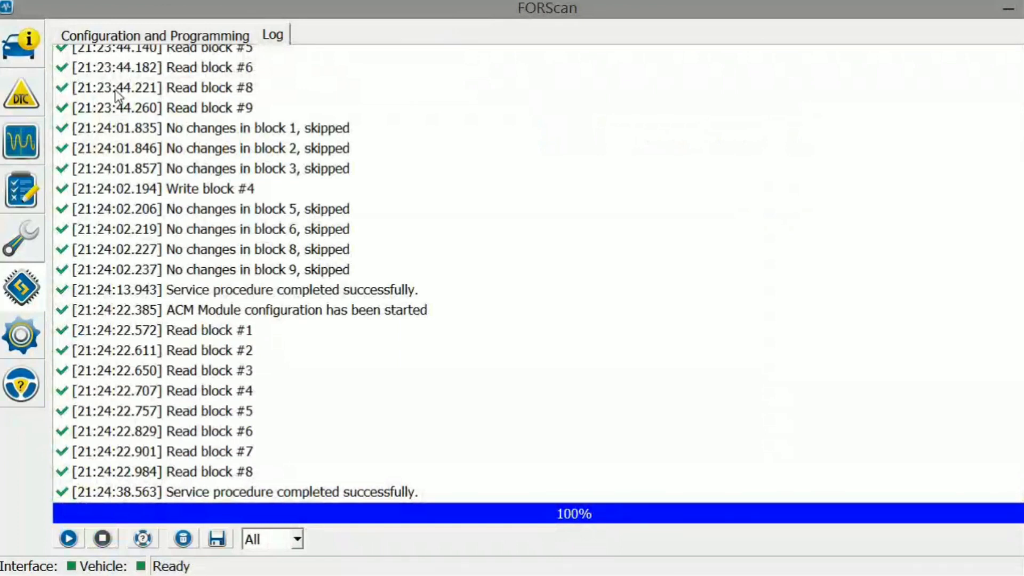
- Read the IPC instrument cluster configuration and inspect the Door Ajar Chime and Auto Engine Off settings
click(140, 36)
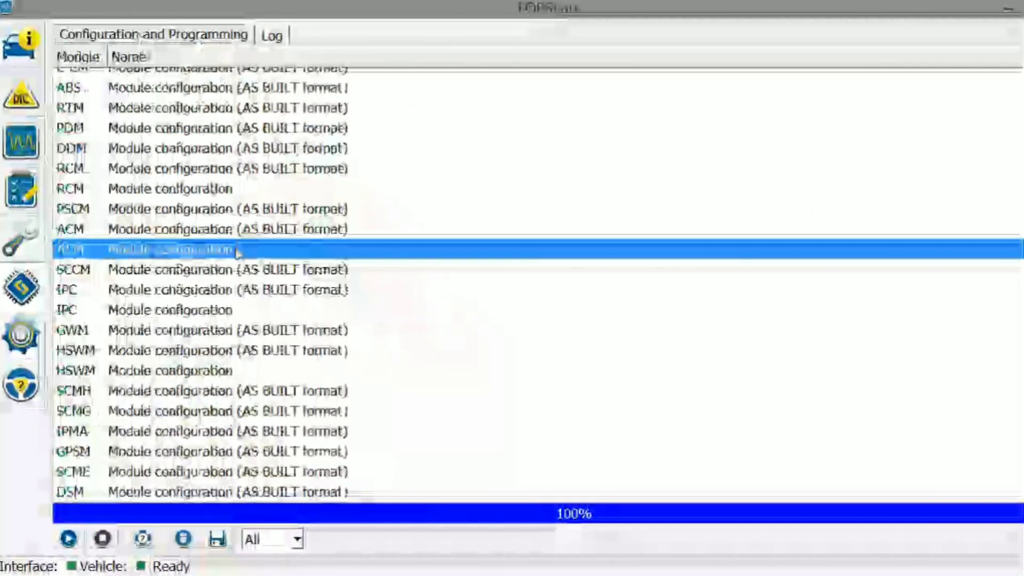
click(195, 305)
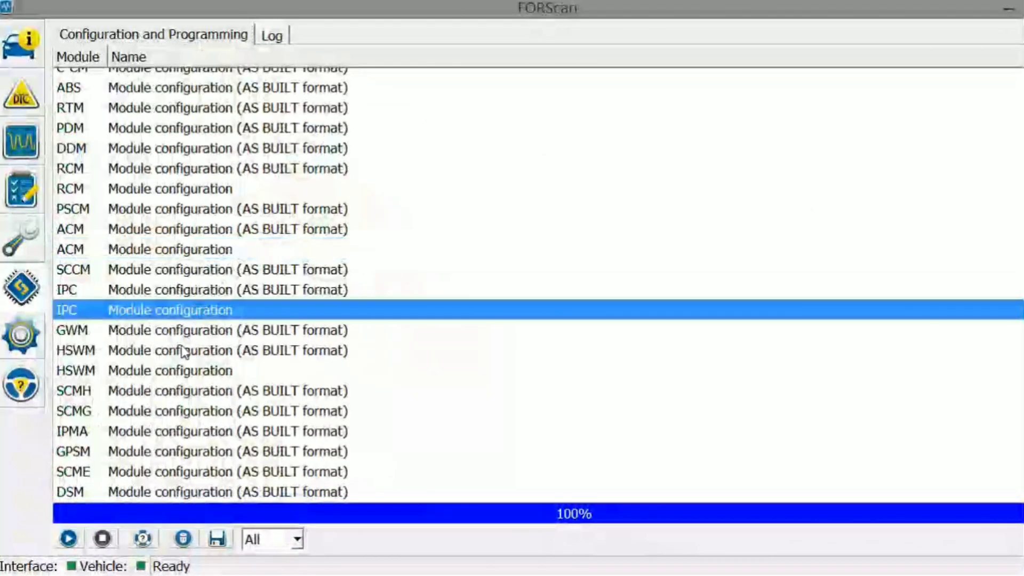
click(67, 539)
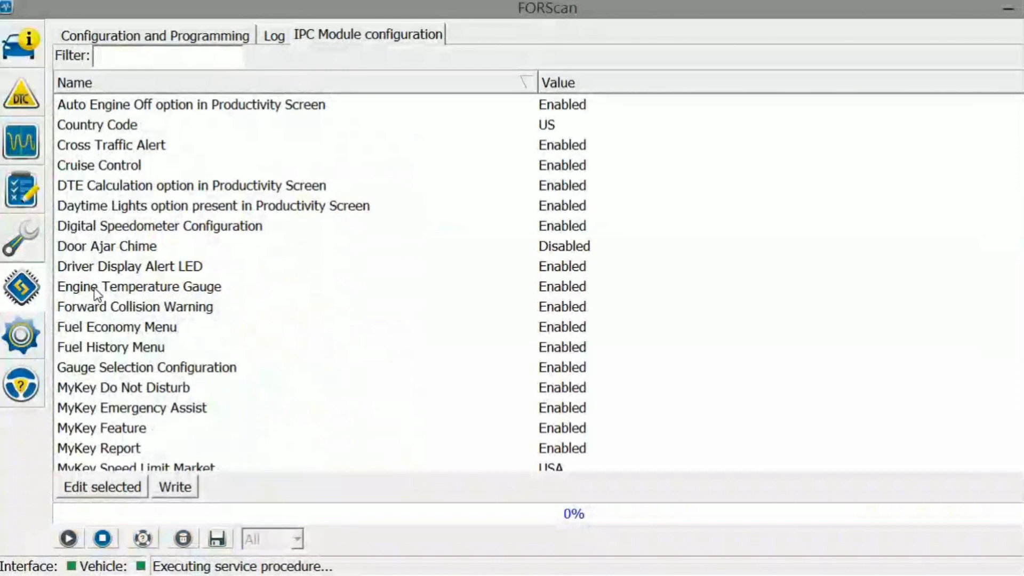
click(133, 248)
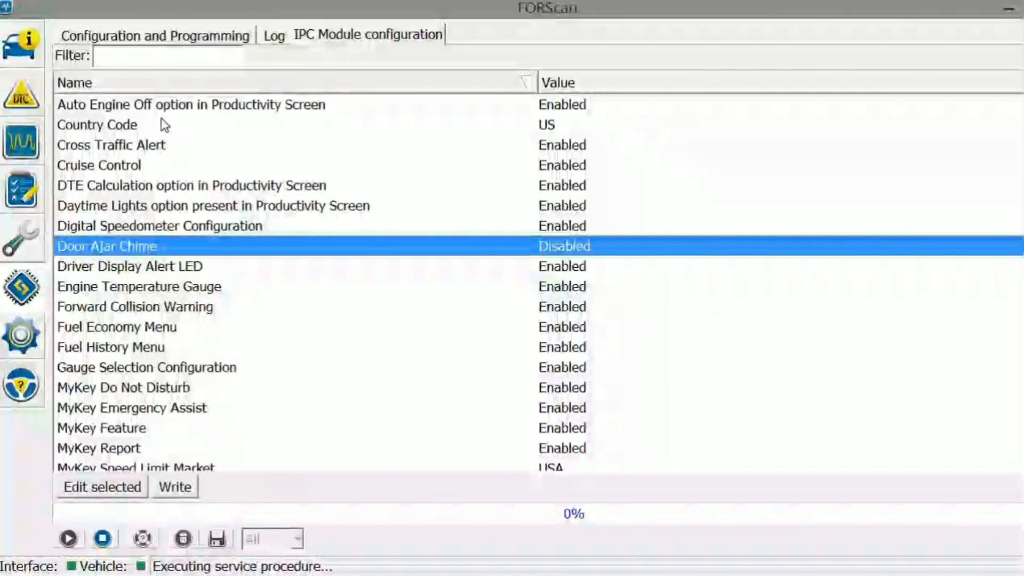
click(180, 109)
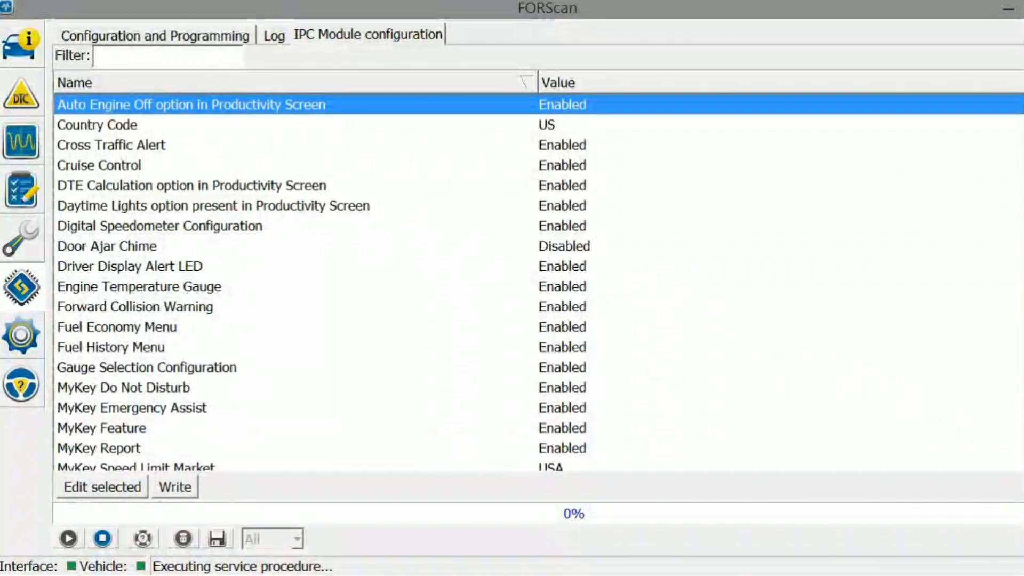
scroll(321, 280, down, 2)
scroll(320, 280, down, 1)
scroll(320, 280, down, 2)
scroll(320, 280, down, 1)
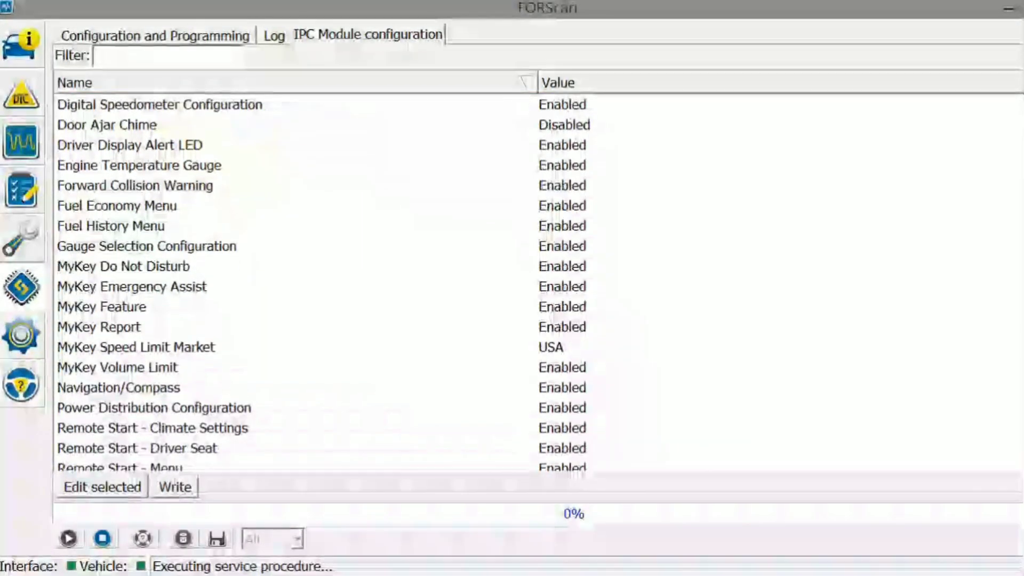
scroll(320, 280, down, 2)
scroll(320, 280, down, 1)
scroll(320, 280, down, 2)
scroll(319, 280, down, 1)
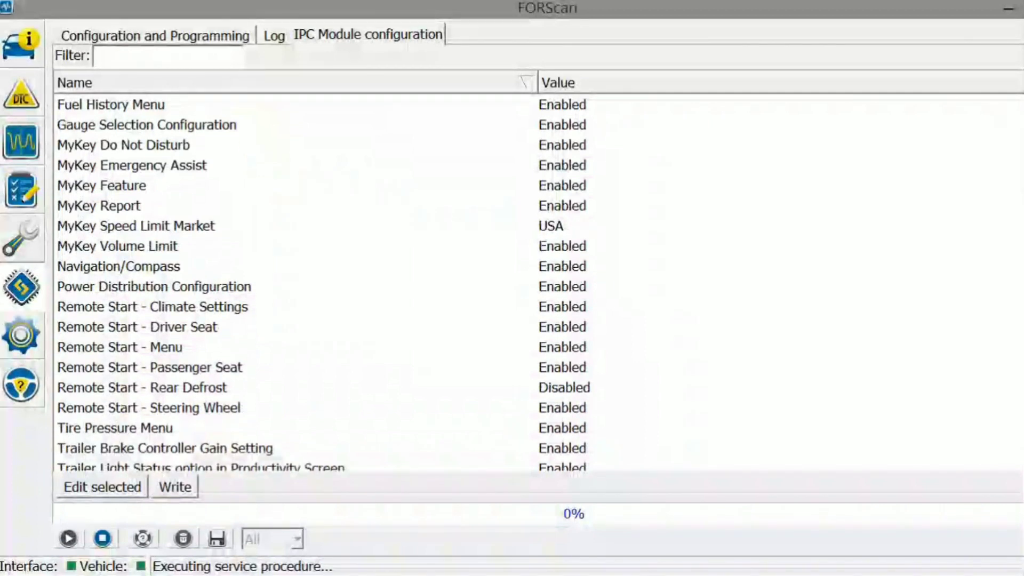
scroll(320, 280, down, 1)
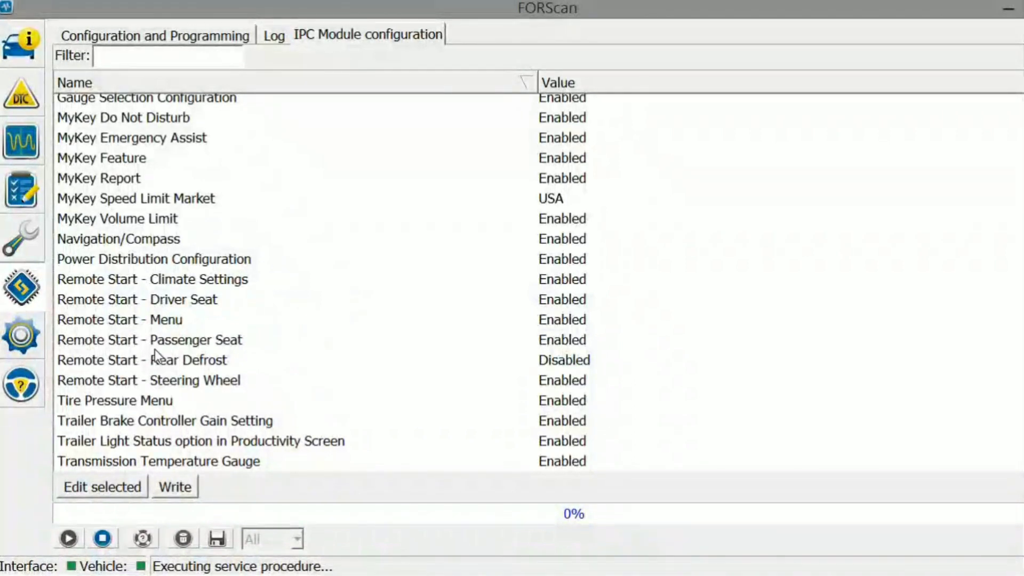
- Select the Remote Start - Rear Defrost setting in the IPC list
click(148, 364)
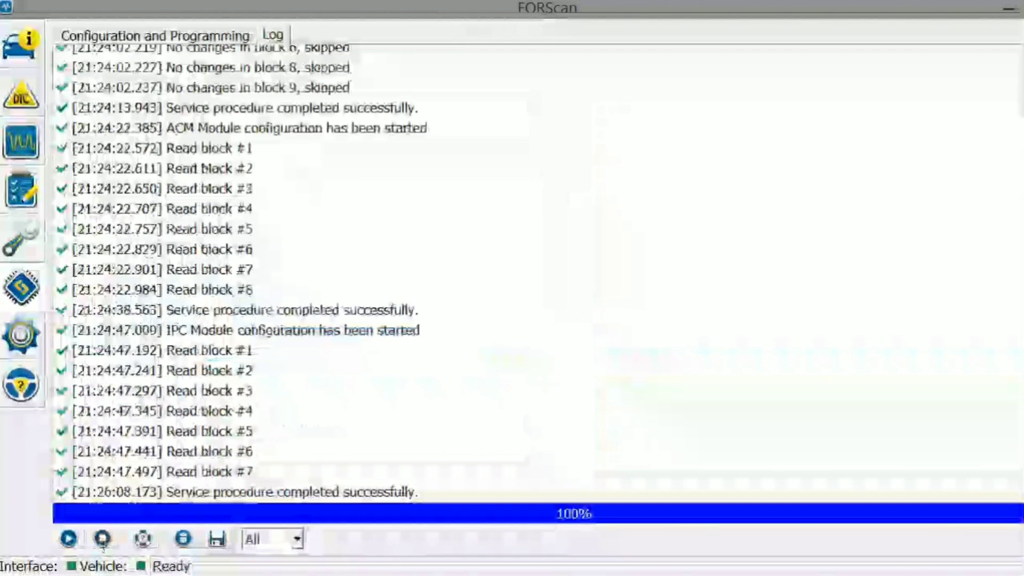
- Read the HSWM configuration, view the High Temperature choices, and keep Full Hot unchanged
click(94, 34)
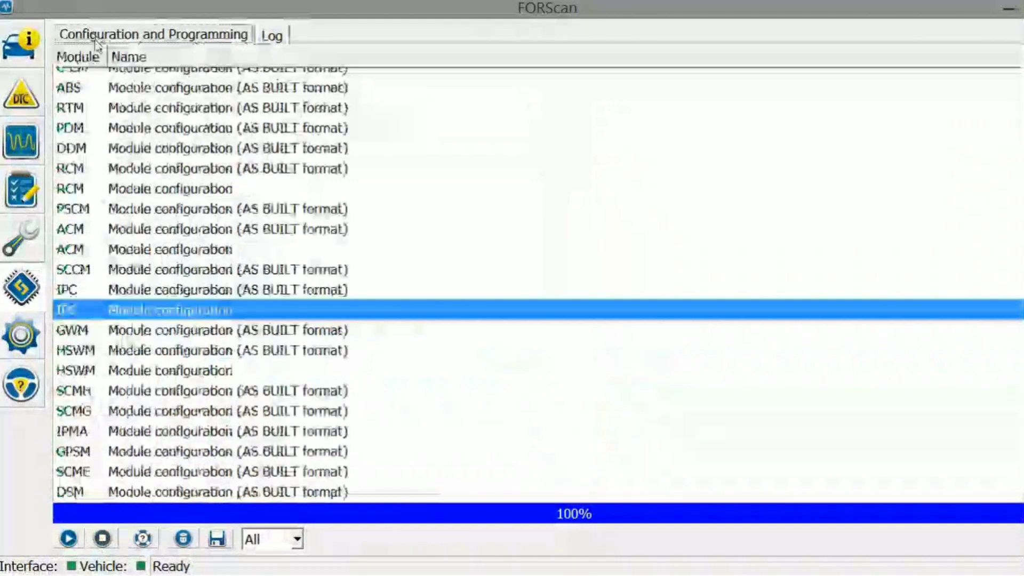
click(183, 370)
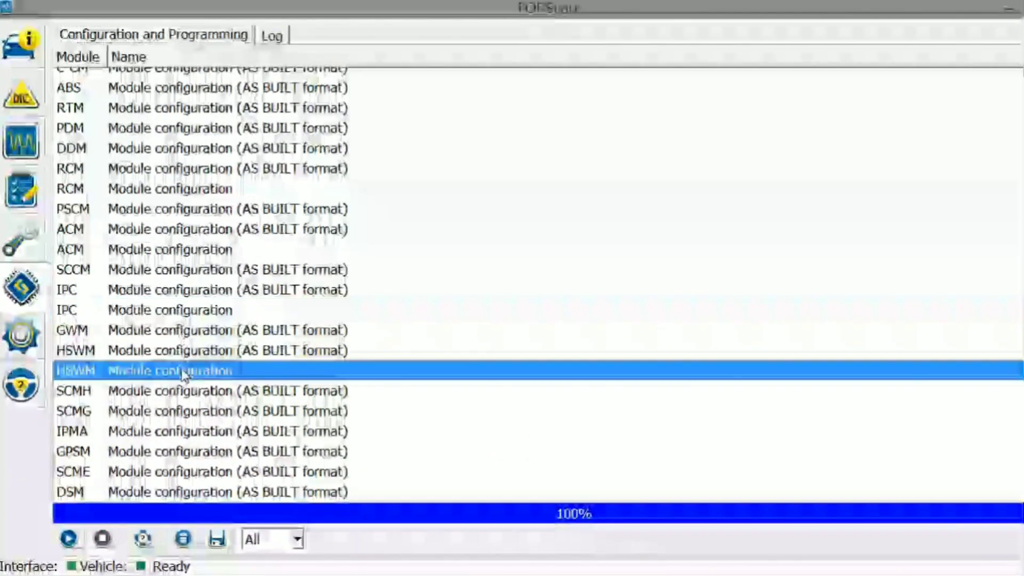
click(69, 539)
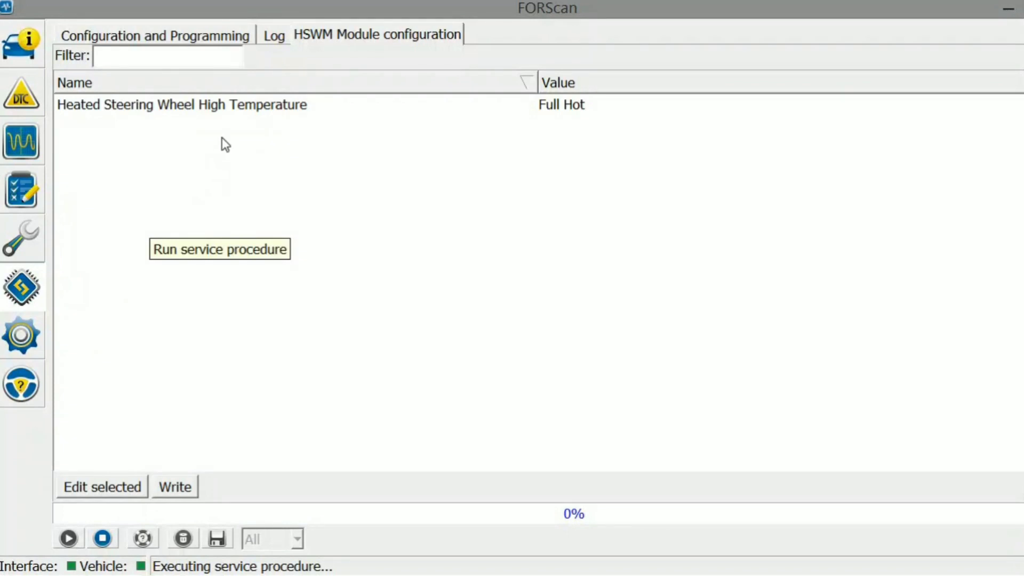
click(249, 107)
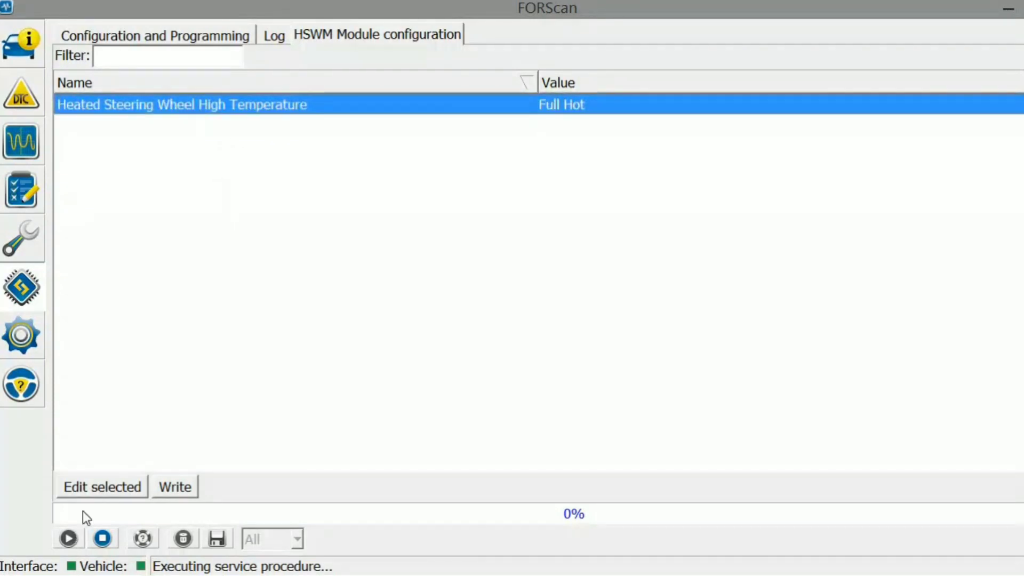
click(102, 488)
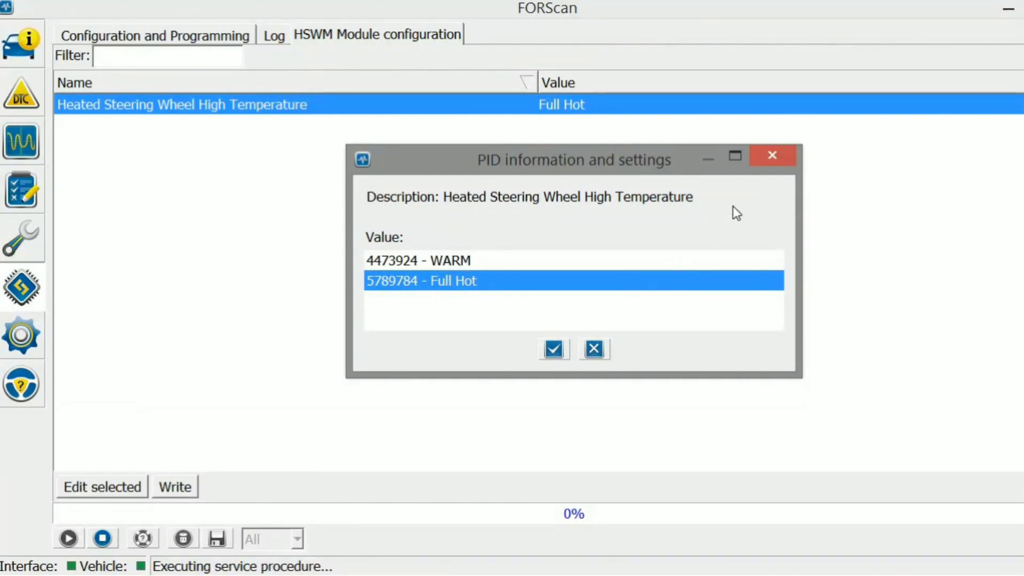
click(773, 158)
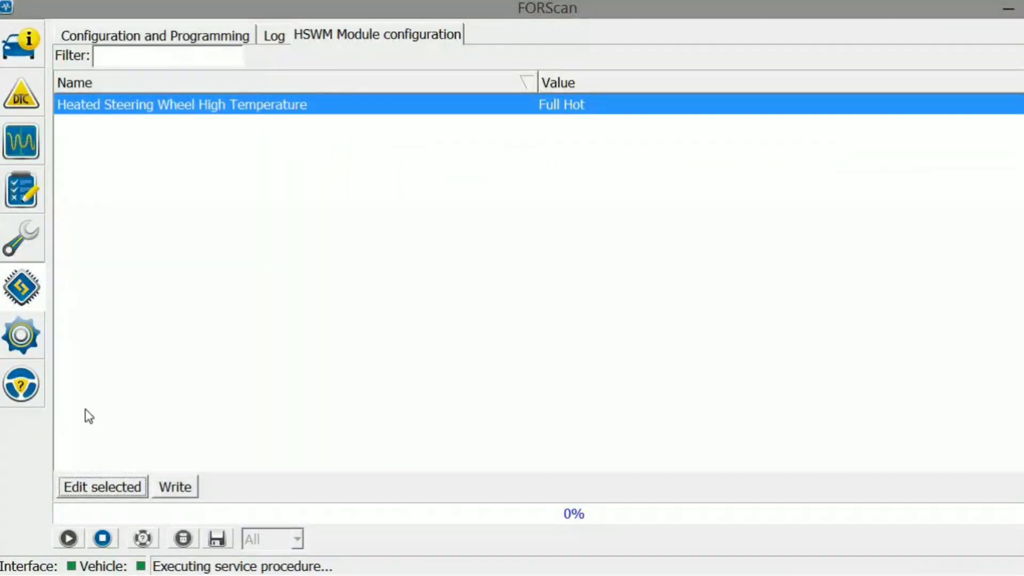
click(107, 37)
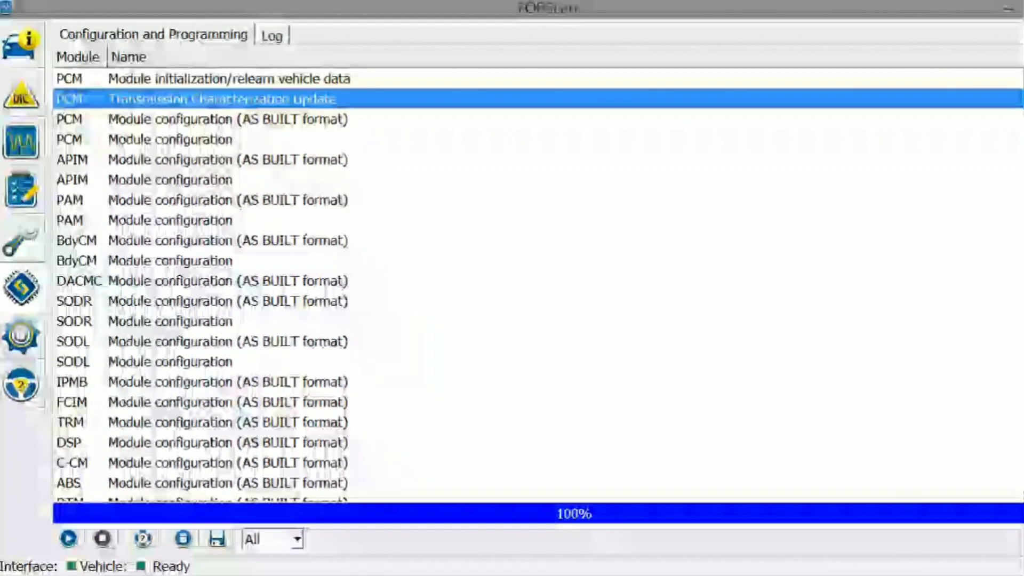
- Disconnect from the F-150 using the vehicle information view
click(14, 47)
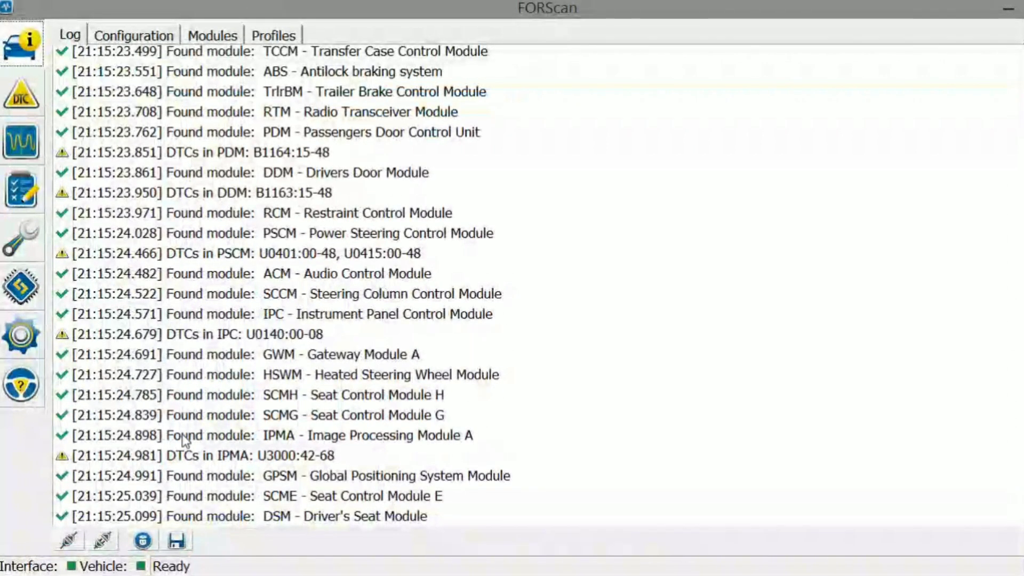
click(104, 541)
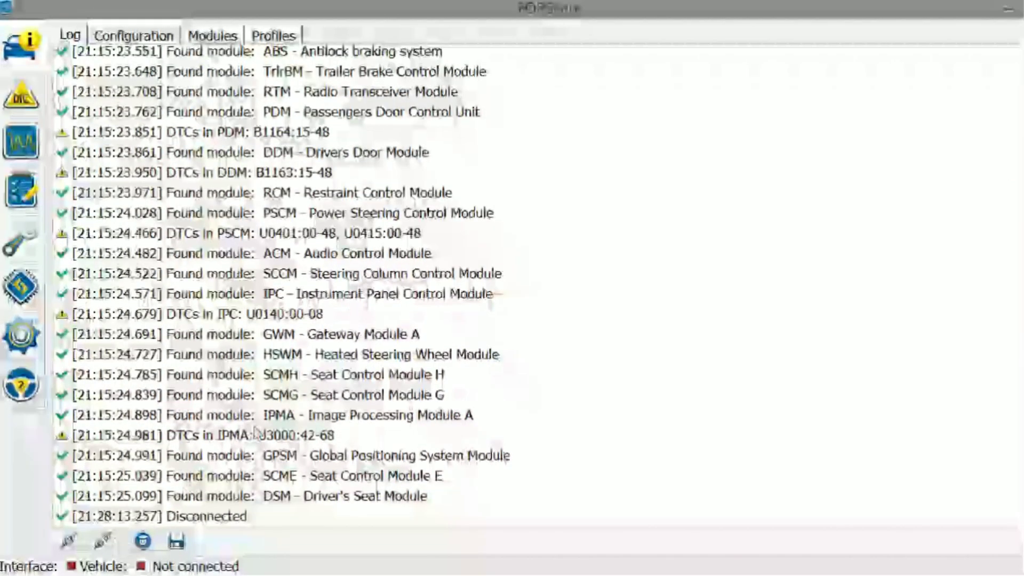